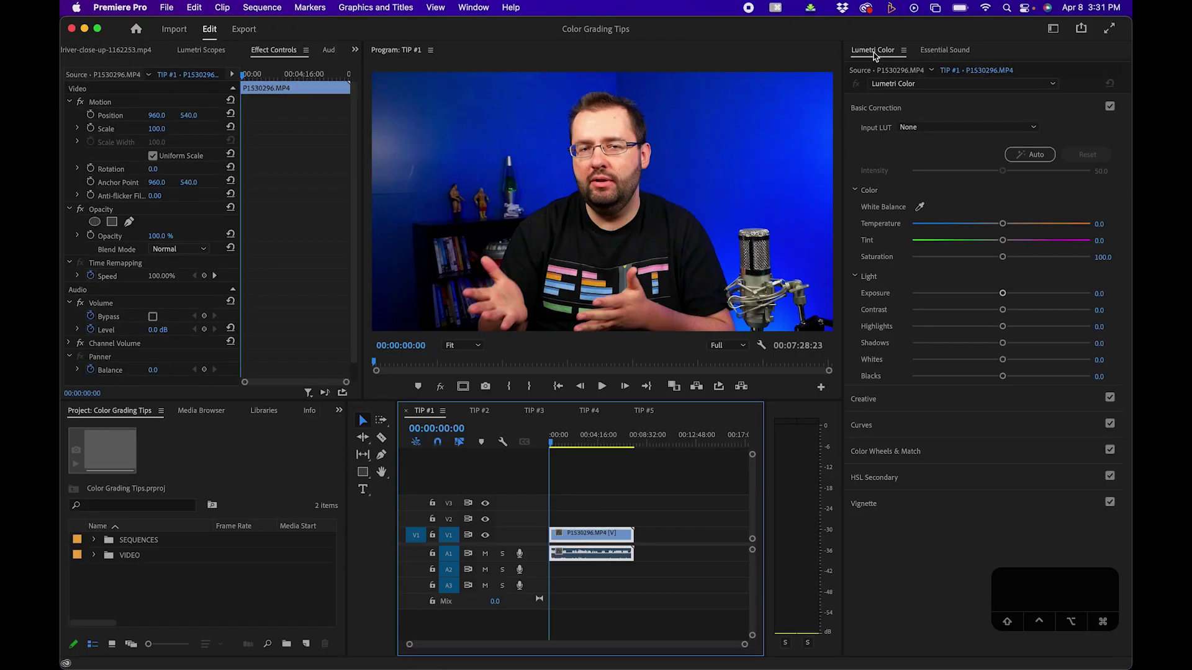
# Auto-correct the TIP #1 clip in Lumetri Color to Temperature 2.0, Tint 0.7, Saturation 98.5.
pyautogui.click(874, 54)
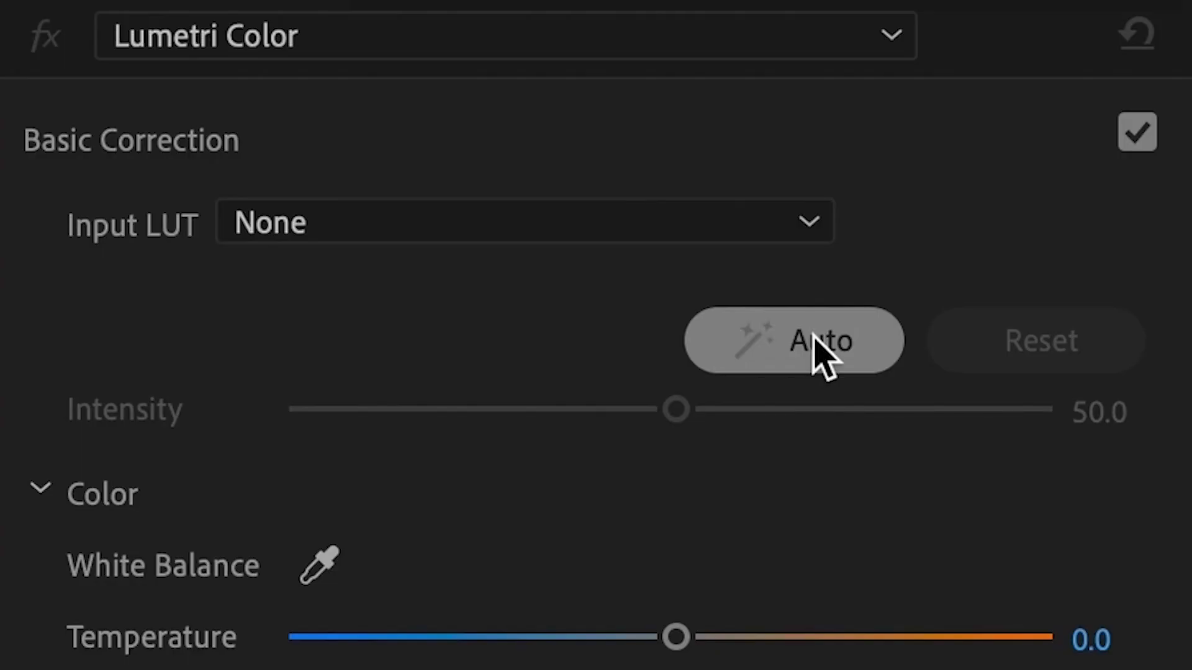
pyautogui.click(829, 335)
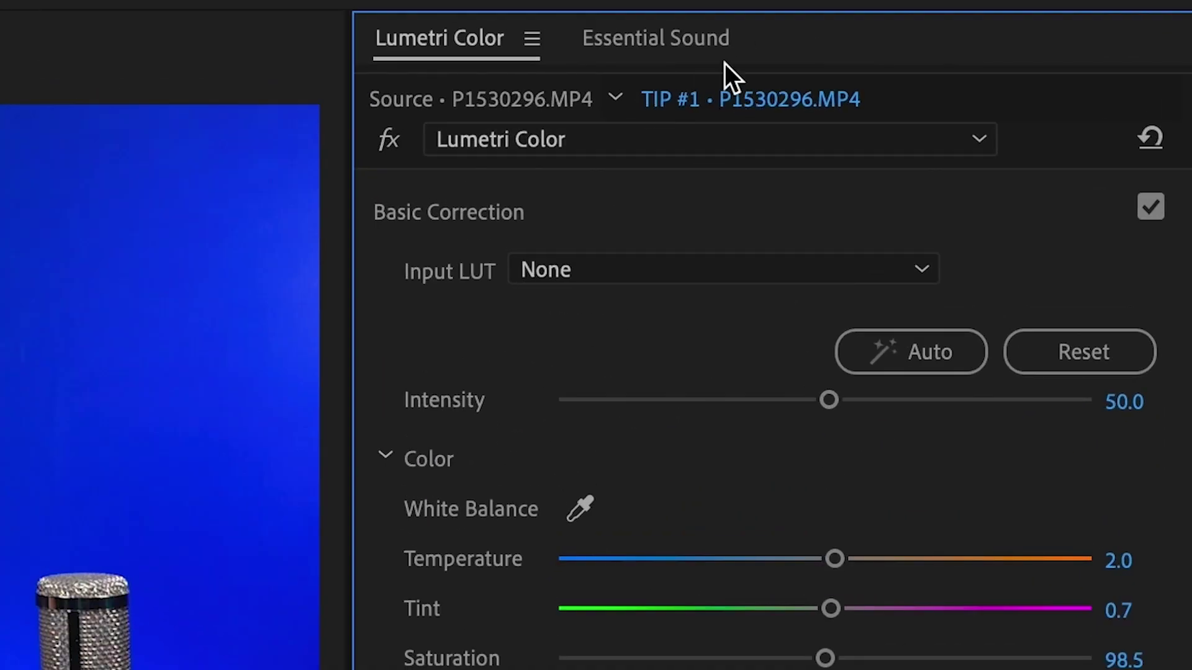
pyautogui.click(478, 94)
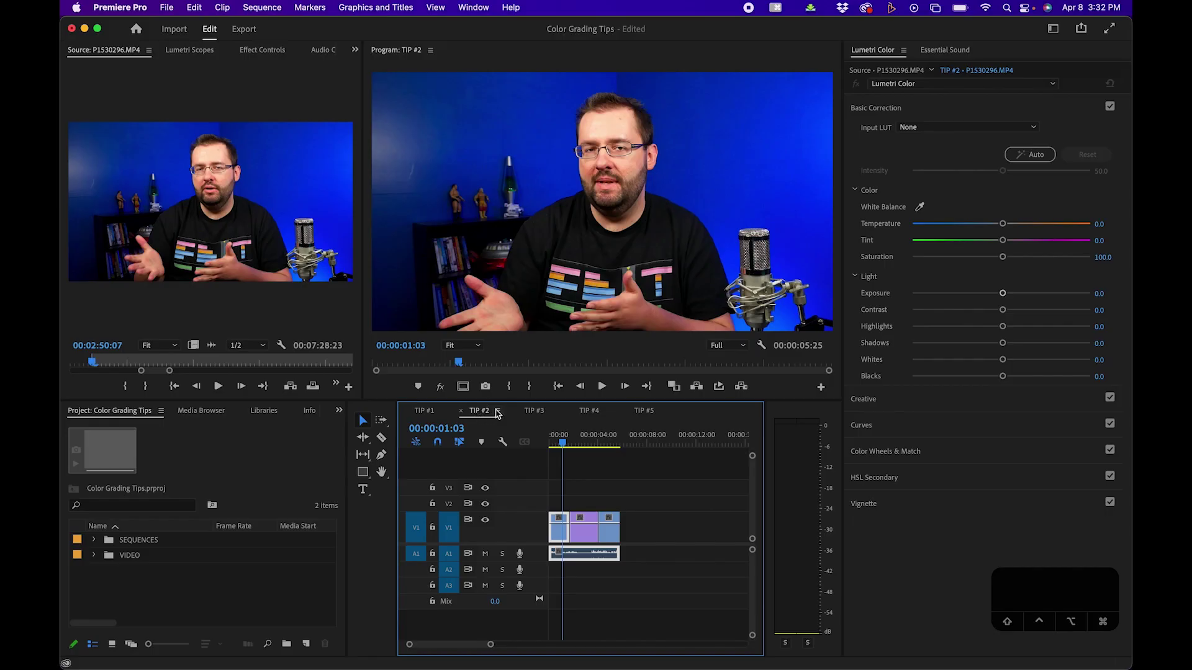
# Select the TIP #2 clips and auto-correct the last clip in Lumetri Color.
pyautogui.click(606, 468)
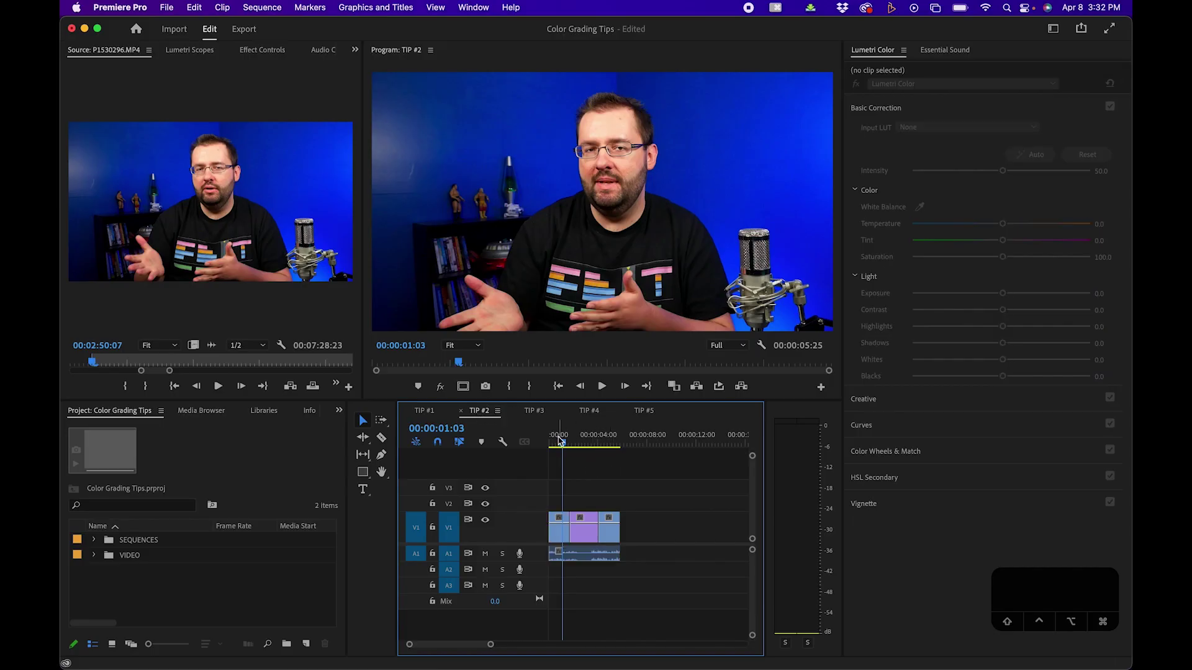
pyautogui.click(562, 537)
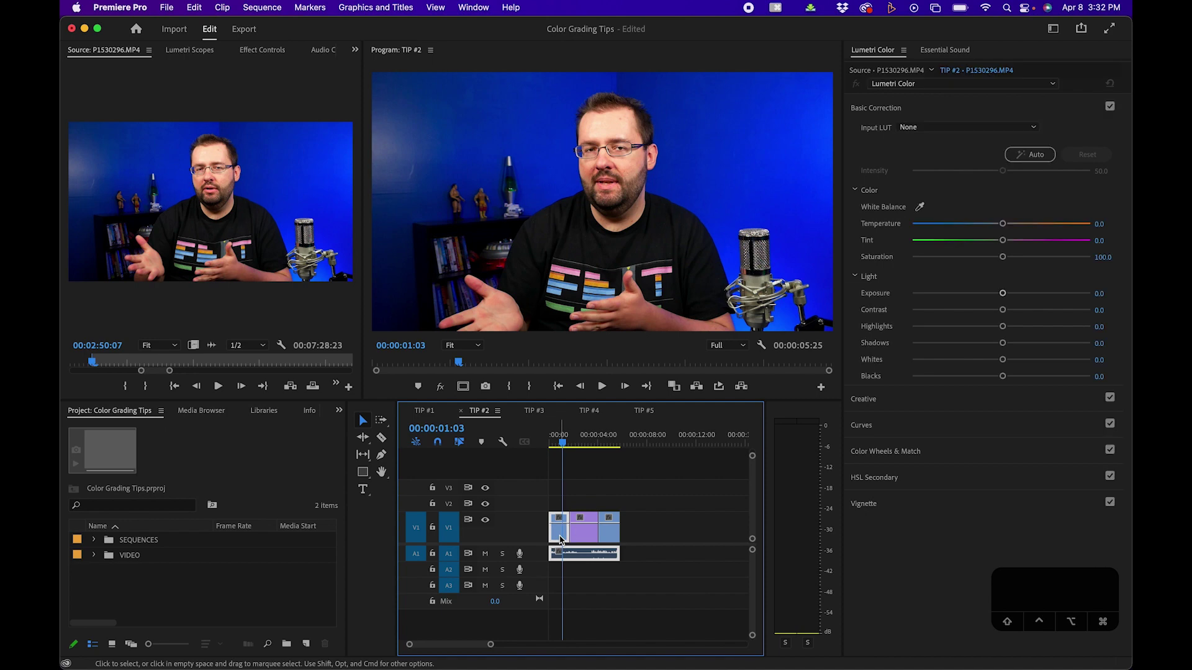
pyautogui.click(582, 428)
pyautogui.click(613, 437)
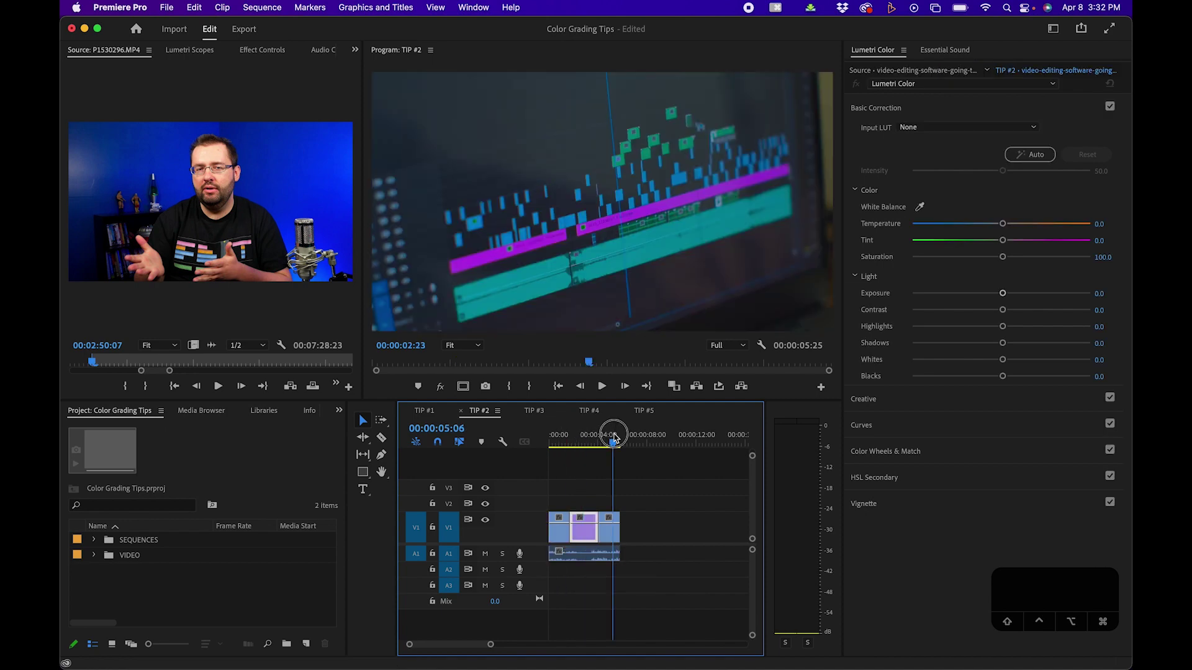
pyautogui.click(873, 74)
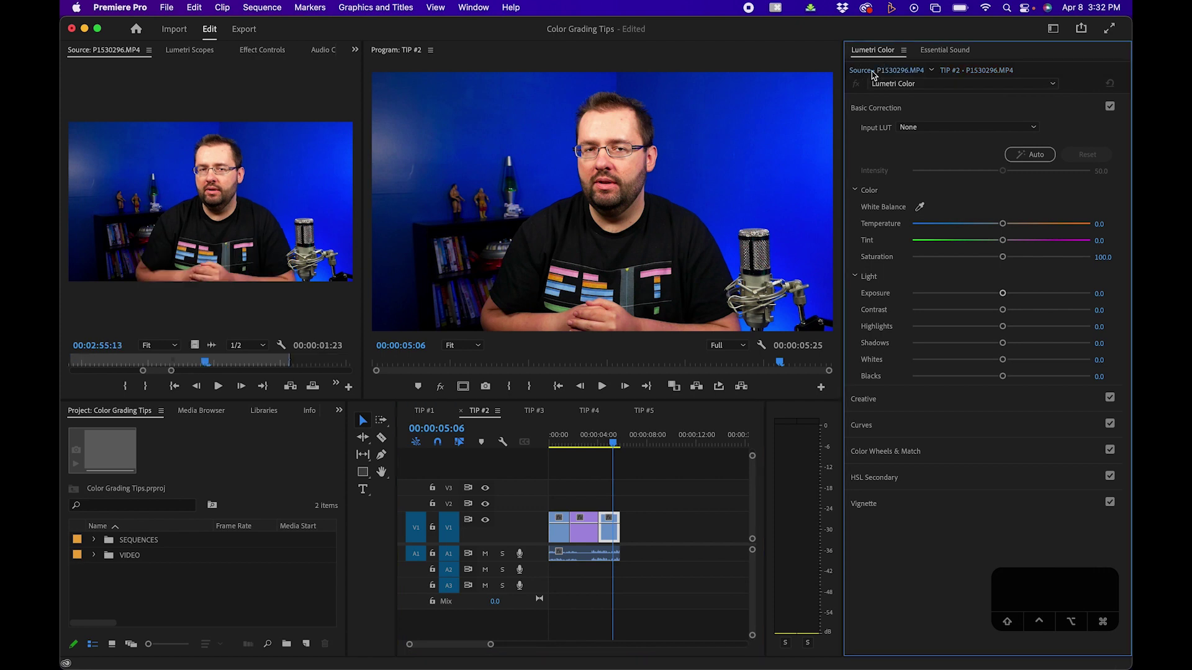
pyautogui.click(1031, 154)
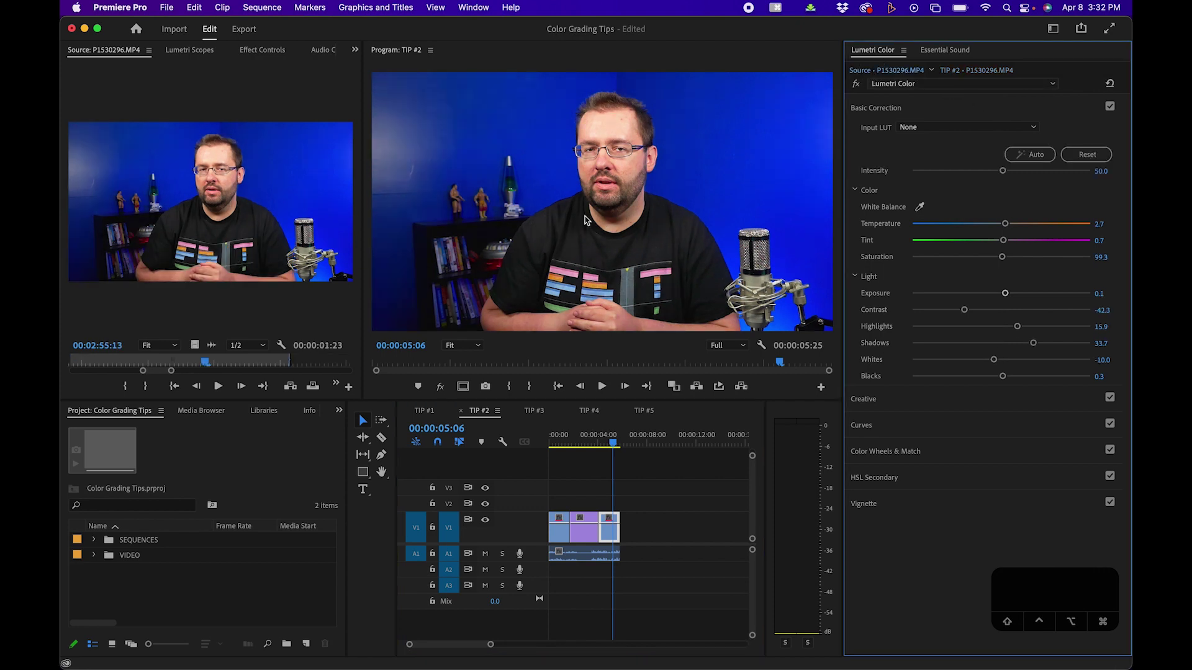
# Scrub through the TIP #2 clips from 00:00:02:18 to 00:00:04:27, ending on the last clip.
pyautogui.click(558, 440)
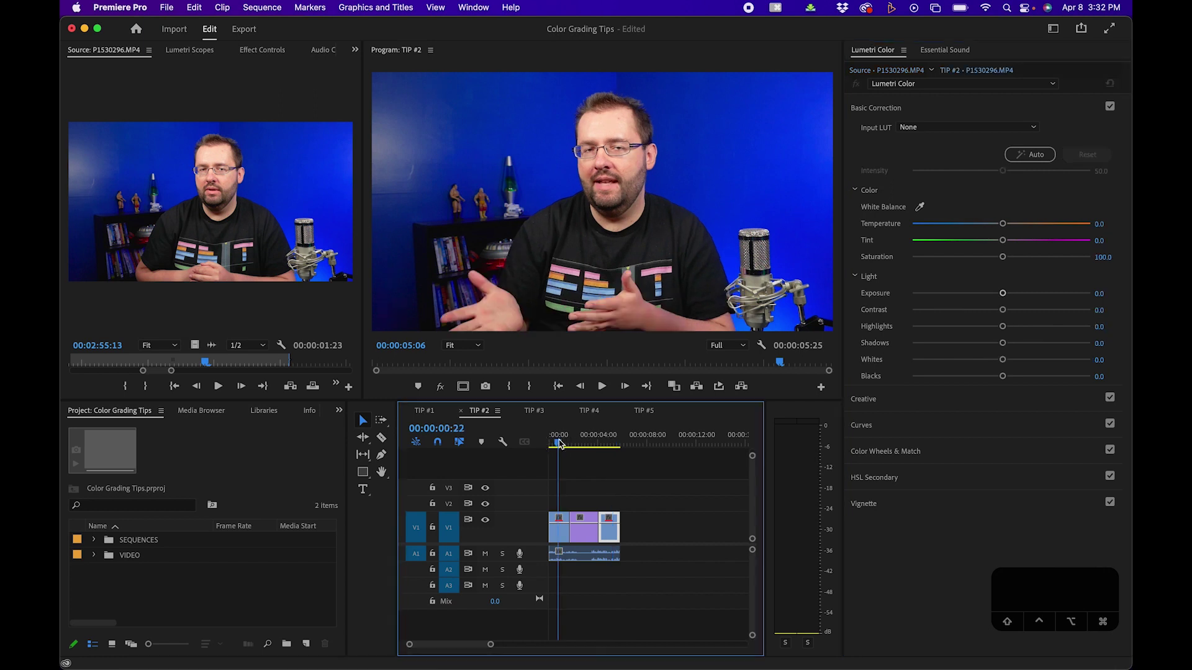
pyautogui.click(584, 525)
pyautogui.click(583, 438)
pyautogui.moveTo(582, 438); pyautogui.dragTo(609, 436)
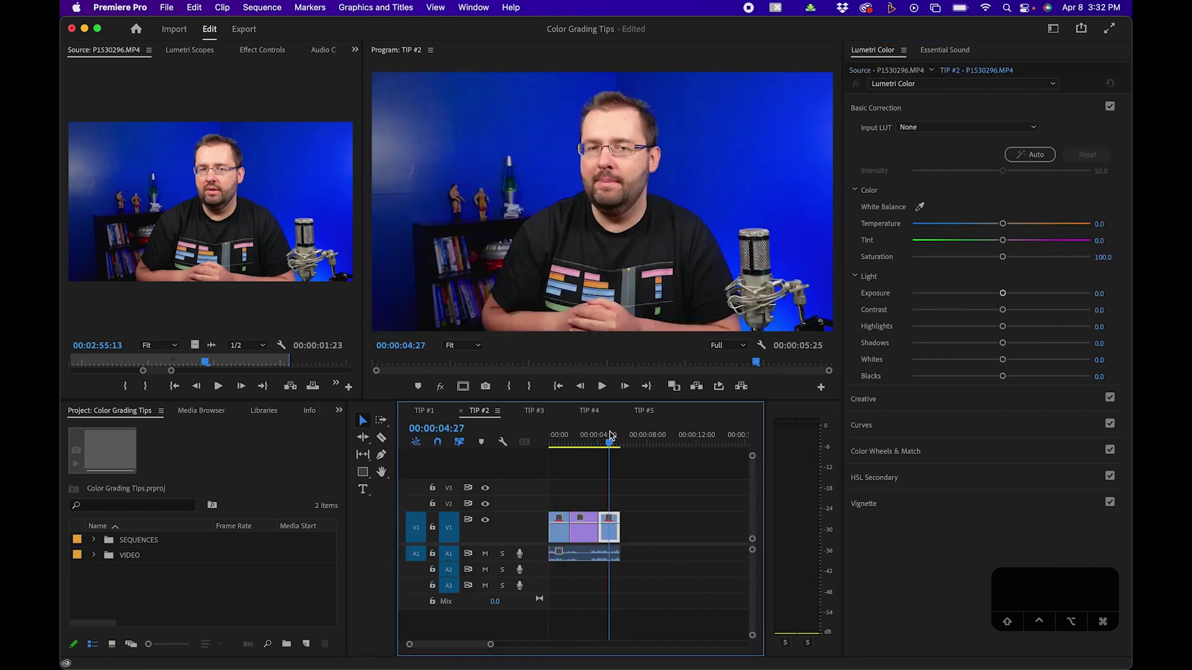
pyautogui.click(558, 439)
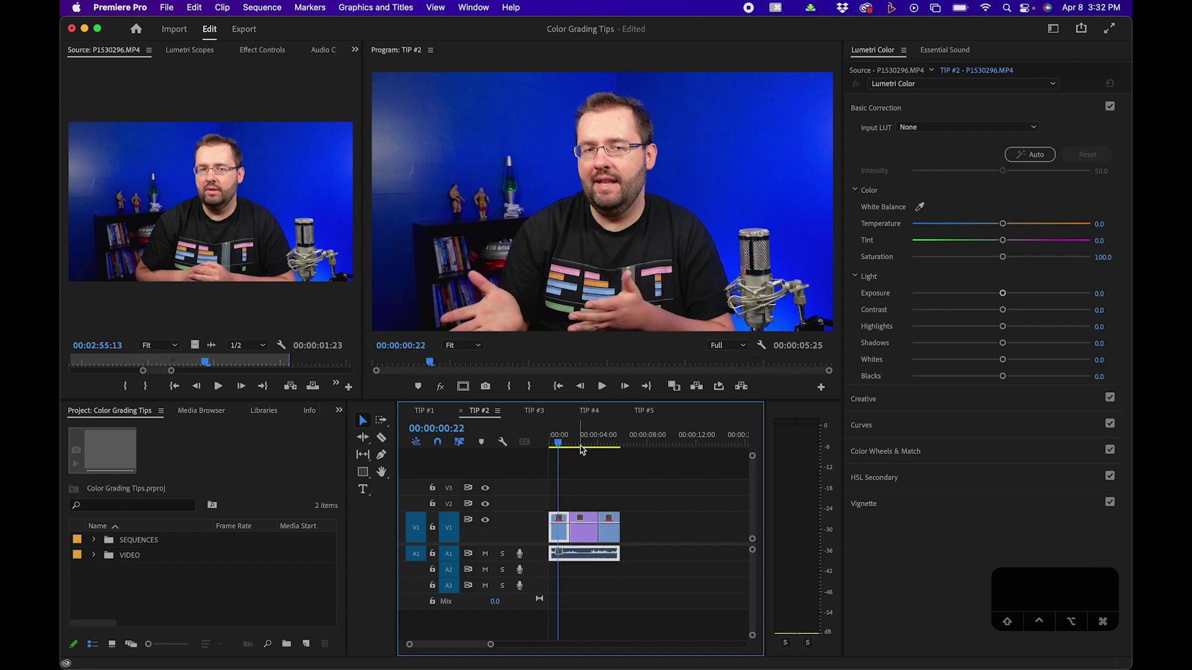
pyautogui.click(612, 439)
# Check the Lumetri Color effect on the source clip in Effect Controls.
pyautogui.click(270, 54)
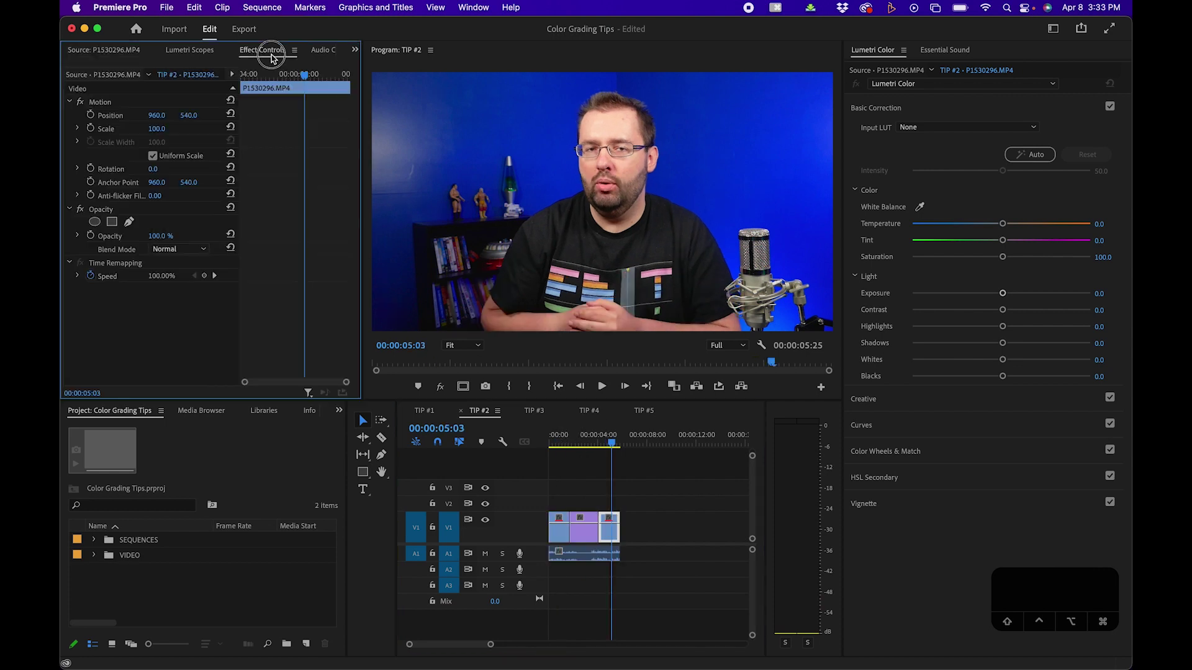
pyautogui.click(114, 76)
pyautogui.click(105, 103)
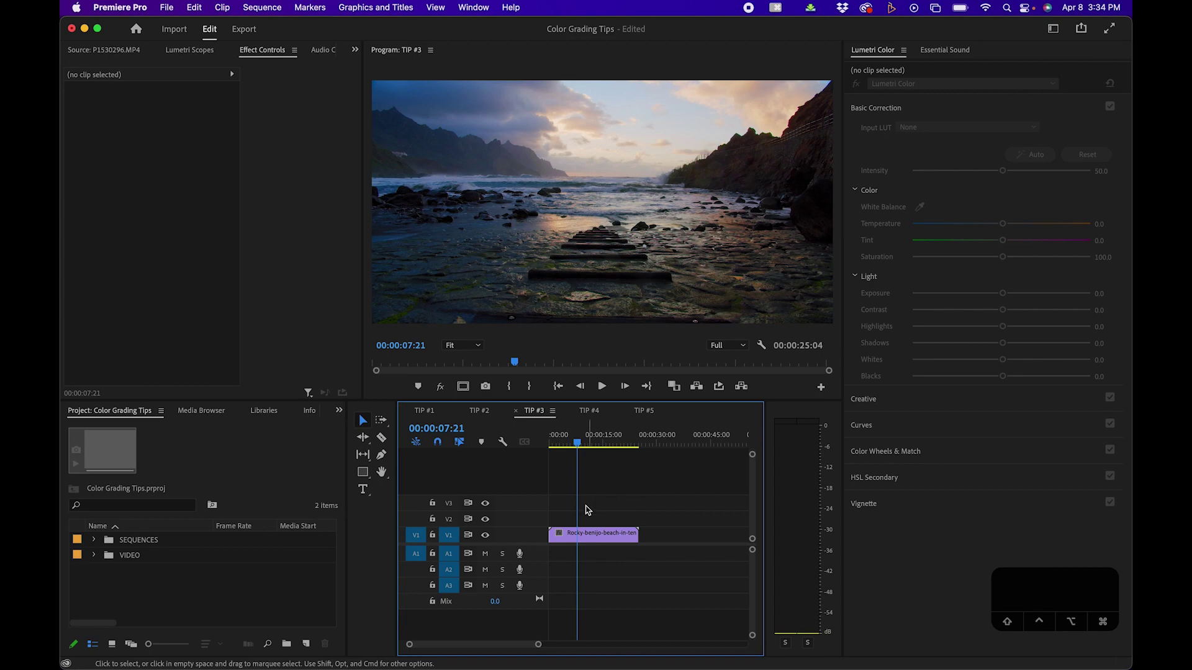
# Shape the beach clip's RGB curve into an S, darkening shadows and brightening highlights.
pyautogui.click(588, 538)
pyautogui.click(862, 425)
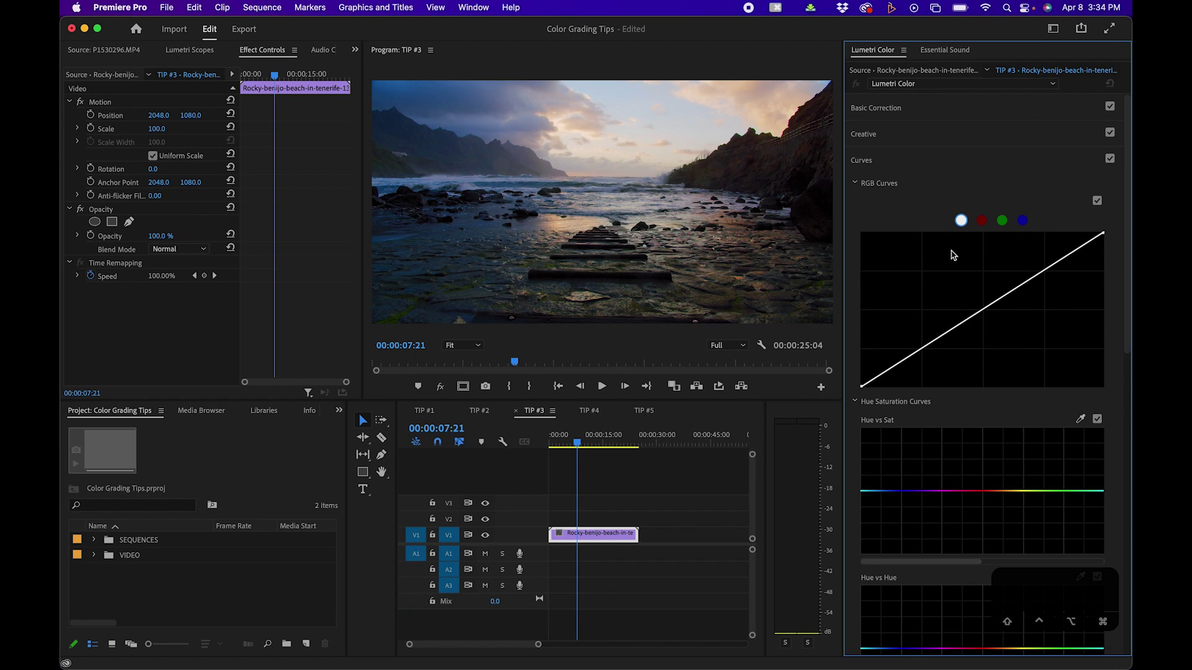
pyautogui.click(926, 349)
pyautogui.moveTo(926, 350); pyautogui.dragTo(926, 354)
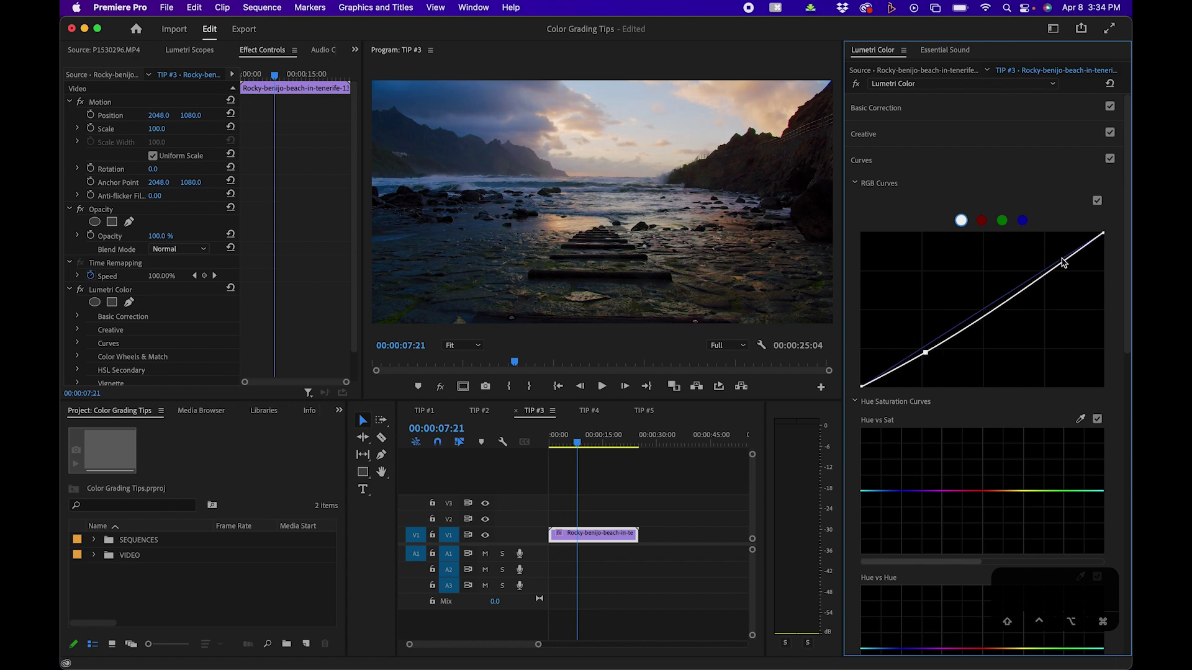
pyautogui.moveTo(1070, 261); pyautogui.dragTo(1056, 256)
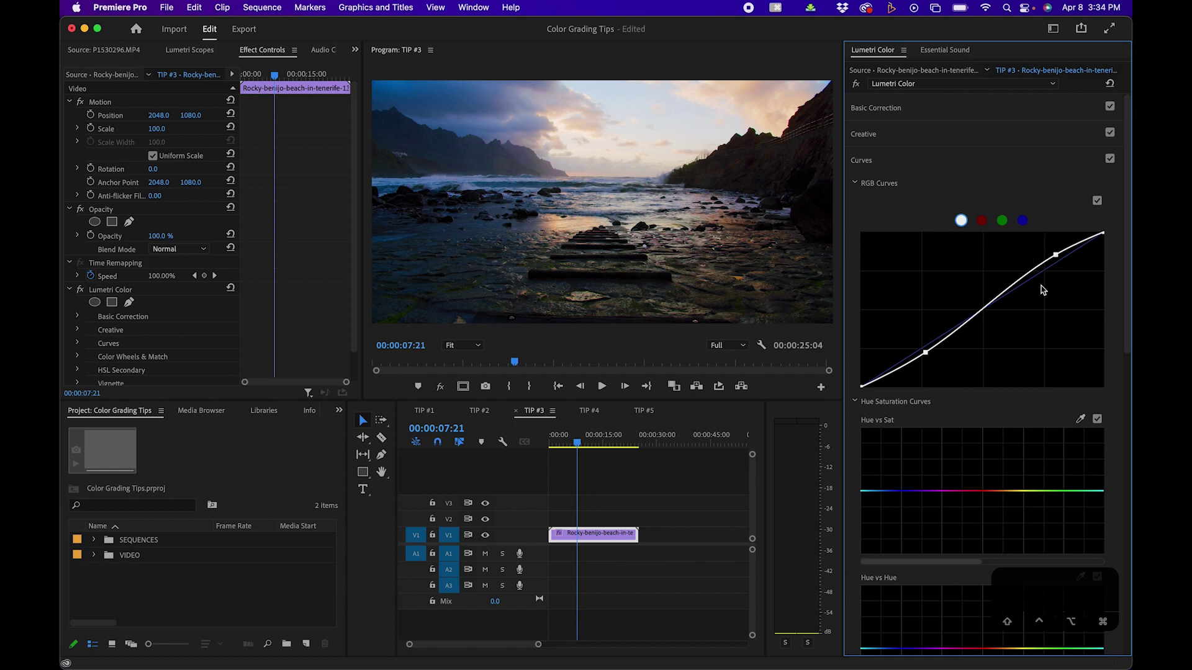
# Sample the orange sky in Hue vs Sat, raise its saturation and widen the range.
pyautogui.scroll(-5, 995, 403)
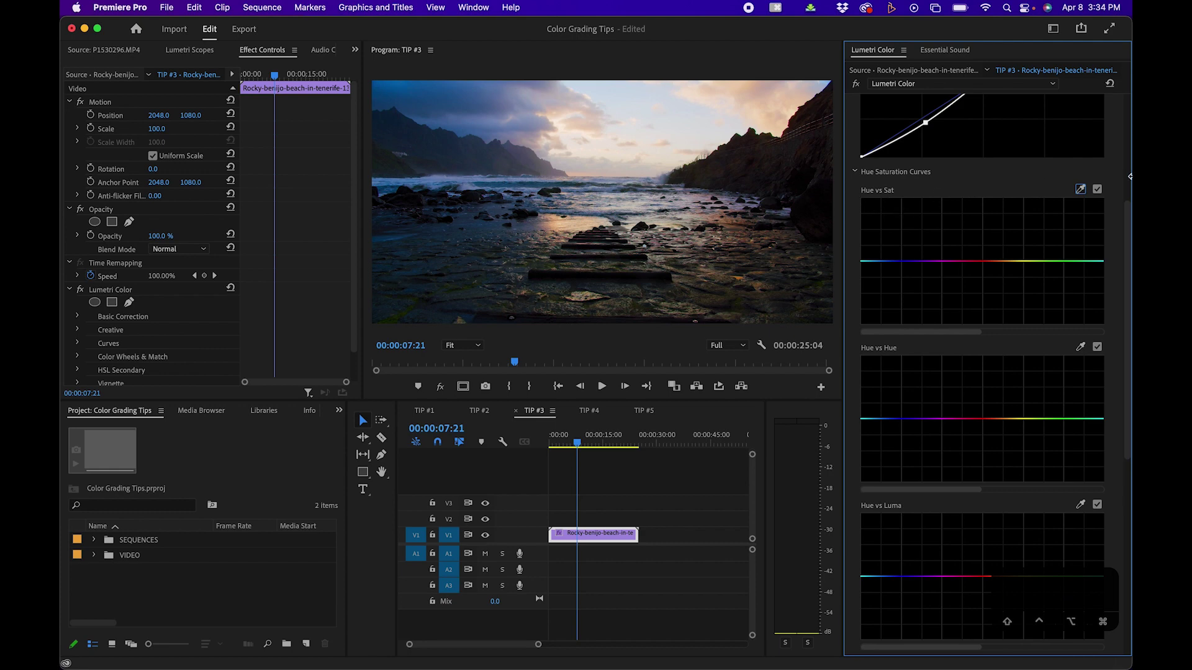
pyautogui.click(1080, 190)
pyautogui.click(735, 105)
pyautogui.click(1000, 262)
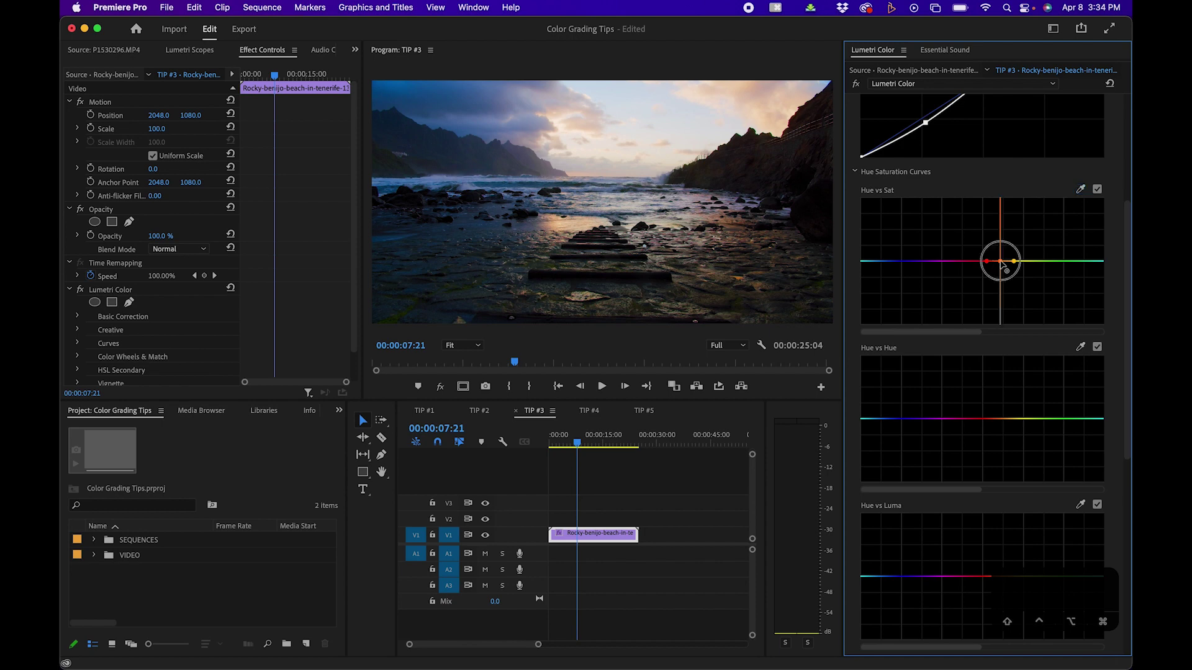
pyautogui.moveTo(1001, 262); pyautogui.dragTo(1000, 231)
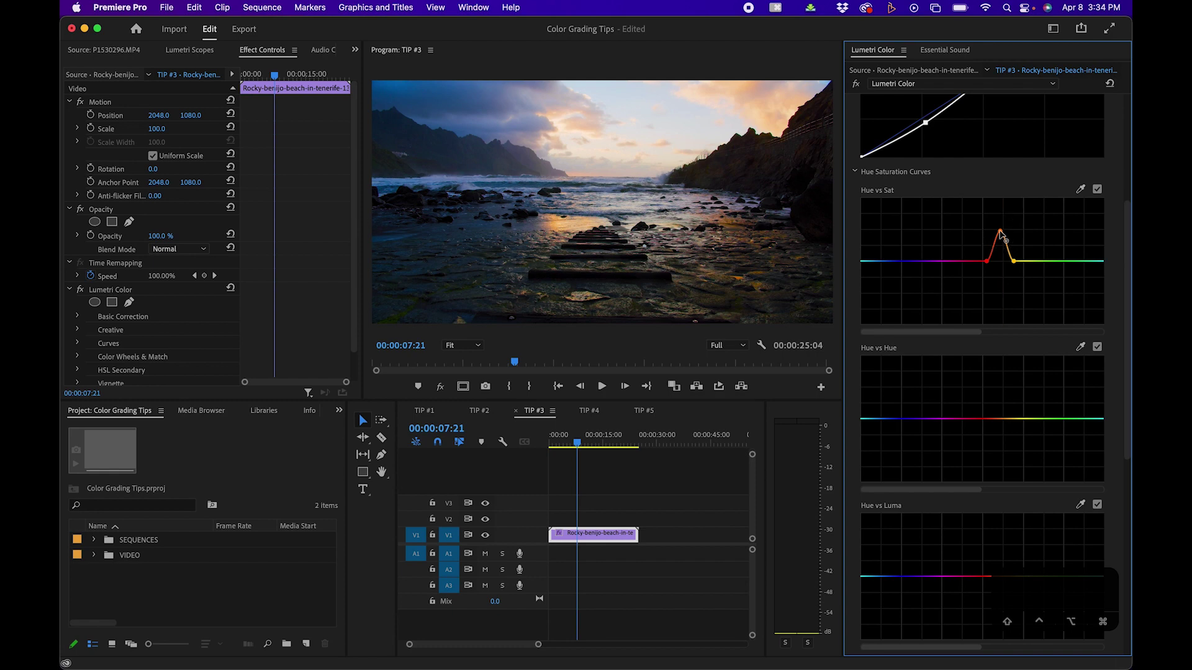
pyautogui.click(987, 261)
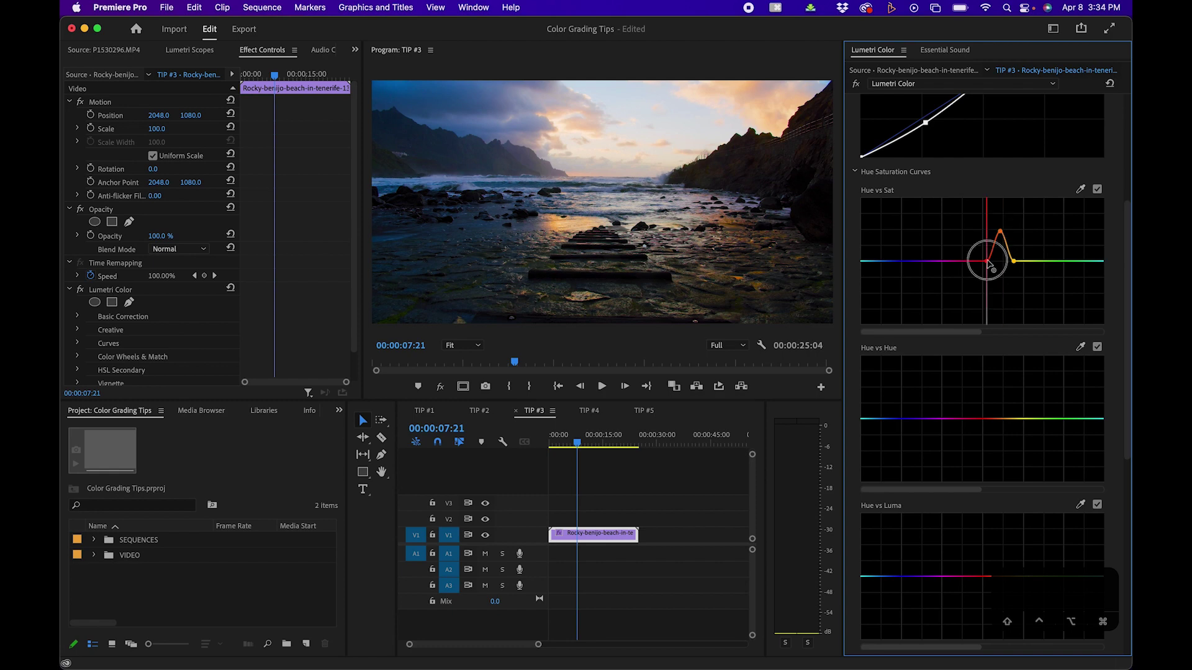
pyautogui.moveTo(988, 260); pyautogui.dragTo(977, 263)
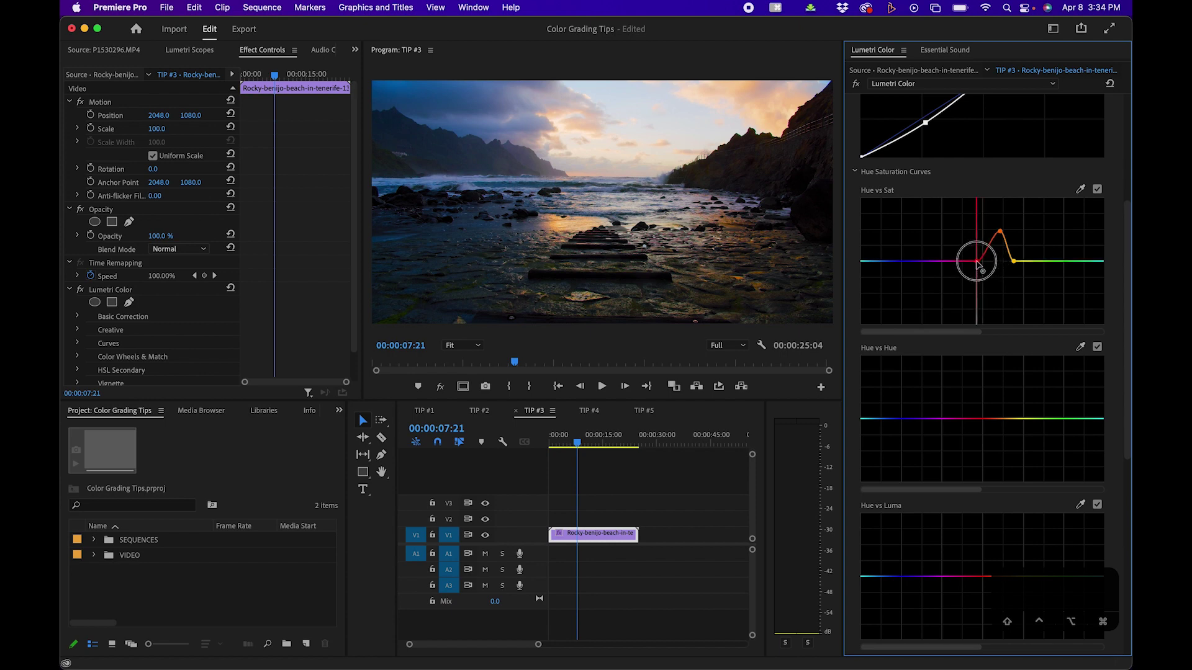
pyautogui.moveTo(1014, 261); pyautogui.dragTo(1025, 264)
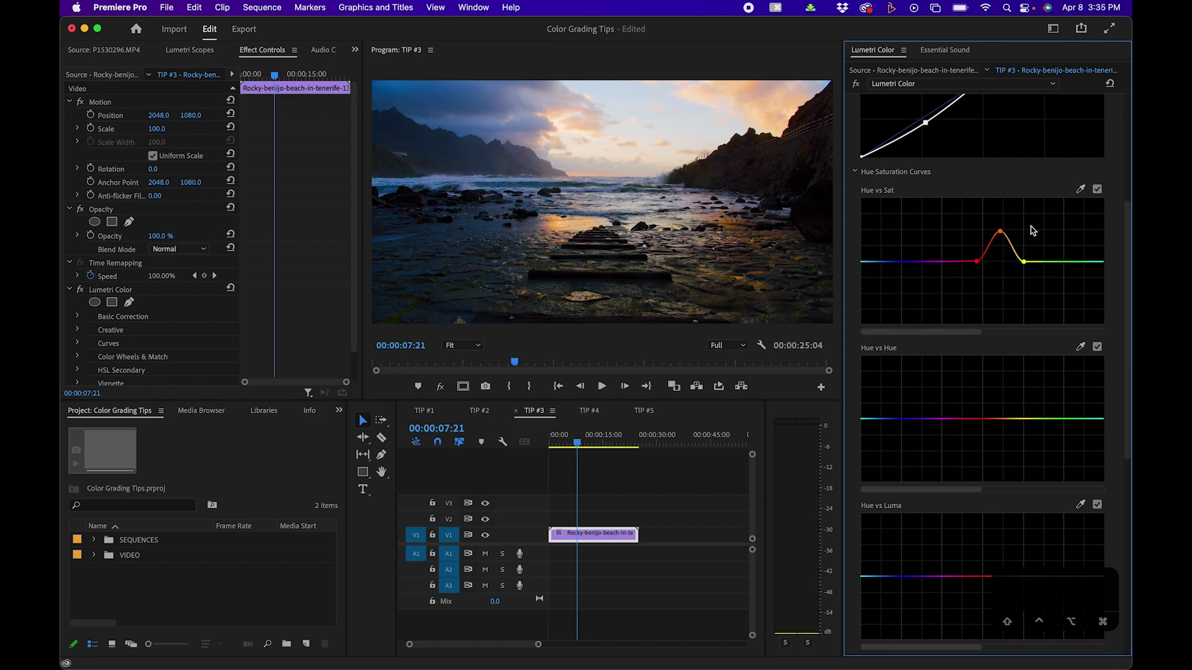
# Sample the blue sky in Hue vs Sat and lower its saturation.
pyautogui.click(1080, 189)
pyautogui.click(466, 121)
pyautogui.moveTo(891, 262); pyautogui.dragTo(891, 288)
# Sample the sunset sky in Hue vs Hue and shift orange only slightly toward pink.
pyautogui.click(754, 111)
pyautogui.moveTo(1004, 419); pyautogui.dragTo(1005, 393)
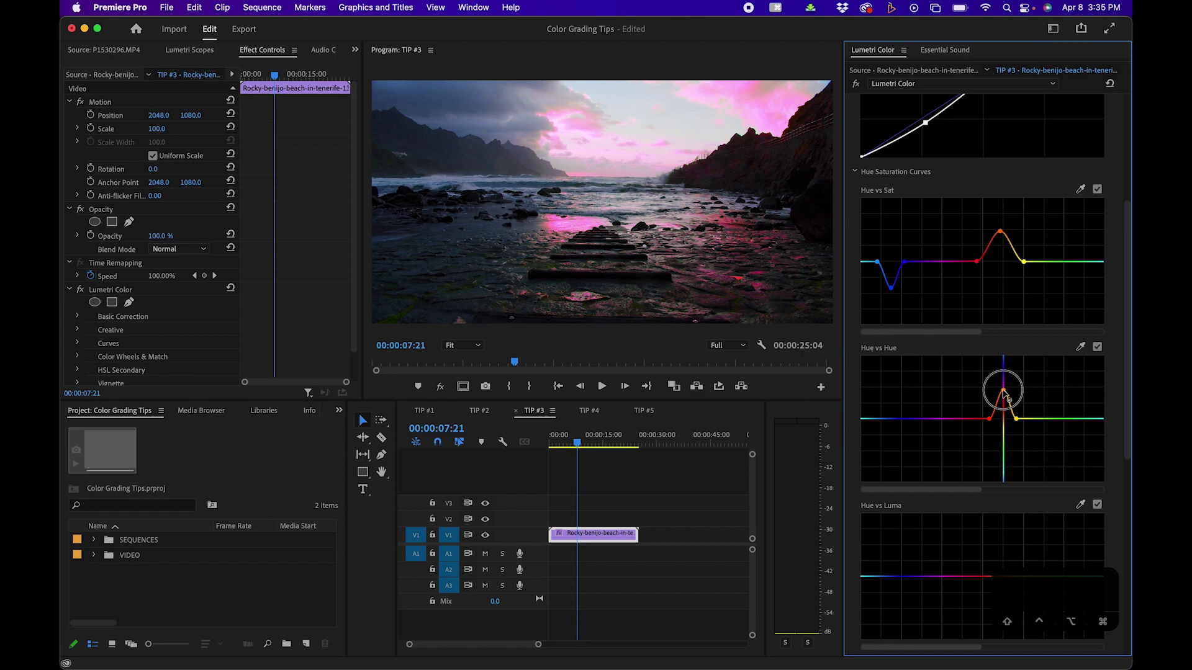
pyautogui.moveTo(1007, 397); pyautogui.dragTo(1009, 422)
pyautogui.scroll(-3, 982, 497)
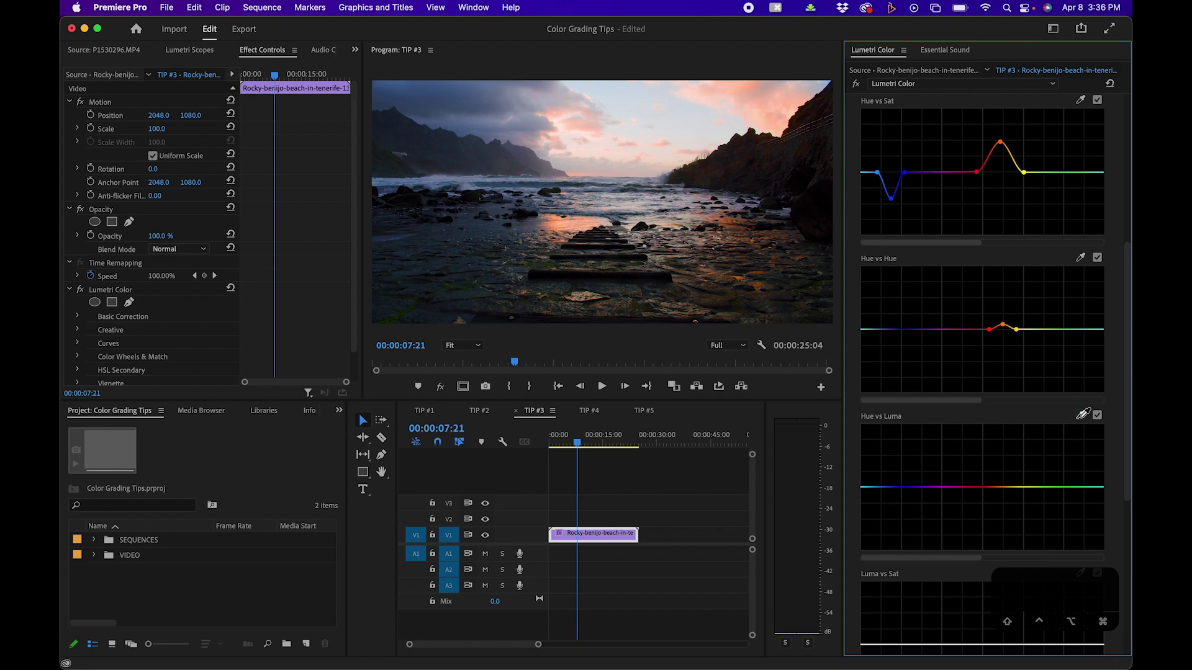
# In Hue vs Luma, lift the orange sunset tones slightly and darken the blue tones.
pyautogui.click(1084, 414)
pyautogui.moveTo(1004, 490); pyautogui.dragTo(1000, 482)
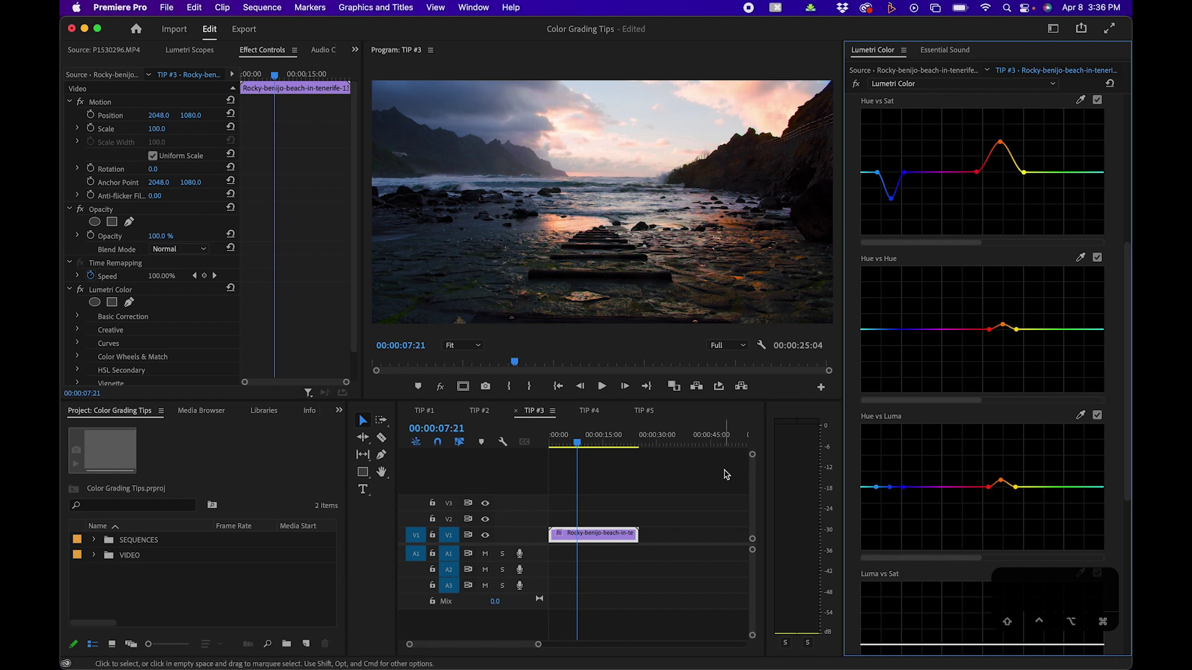
pyautogui.click(889, 488)
pyautogui.moveTo(889, 488); pyautogui.dragTo(890, 496)
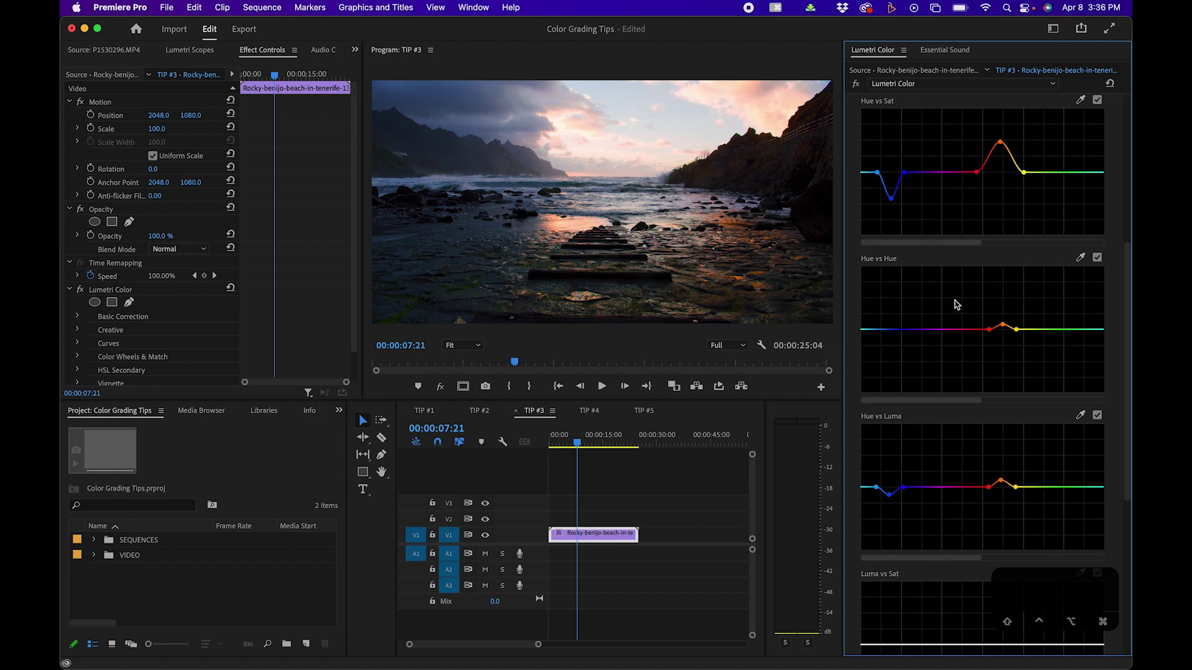
# Toggle the Lumetri Color bypass to compare the graded beach clip with the original.
pyautogui.click(855, 84)
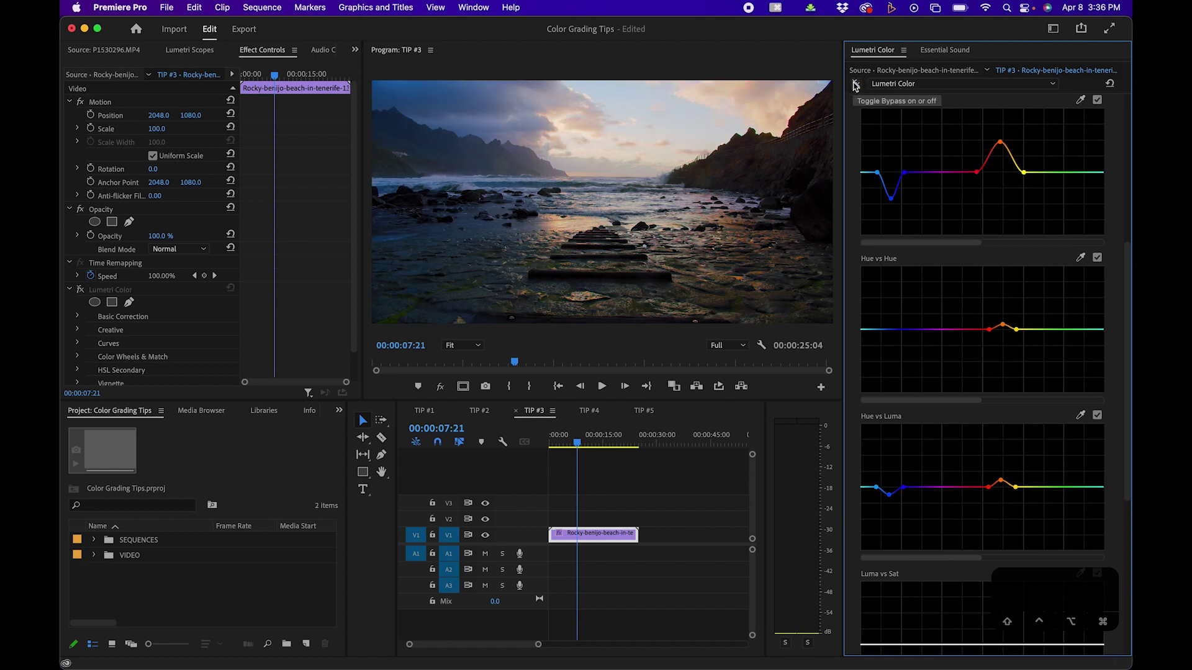
pyautogui.click(855, 84)
pyautogui.click(855, 84)
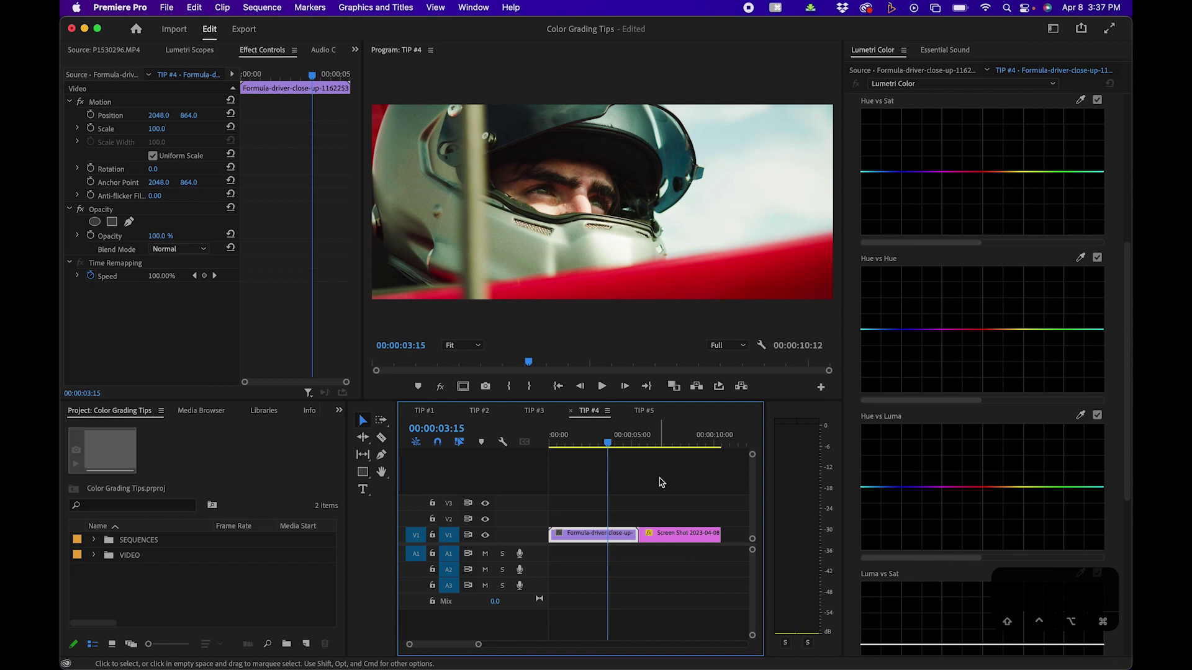
# Switch to Safari showing the Top Gun: Maverick trailer on YouTube.
pyautogui.click(341, 648)
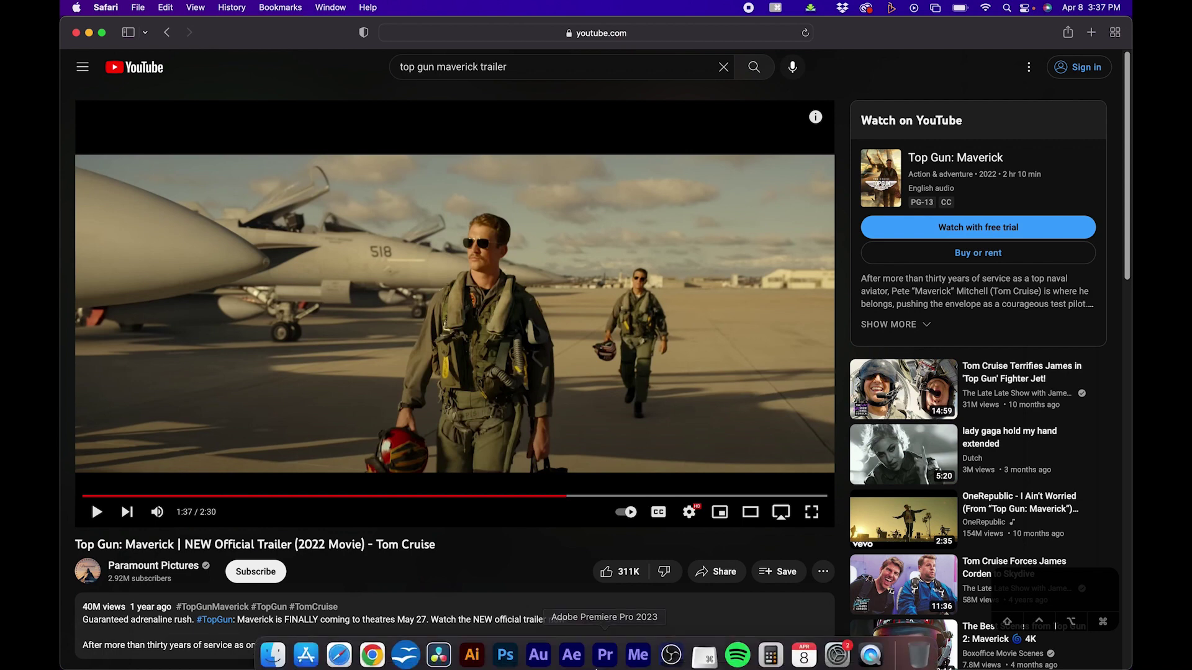
# Return to Premiere Pro and move the playhead to the Top Gun screenshot in TIP #4.
pyautogui.click(604, 649)
pyautogui.click(678, 444)
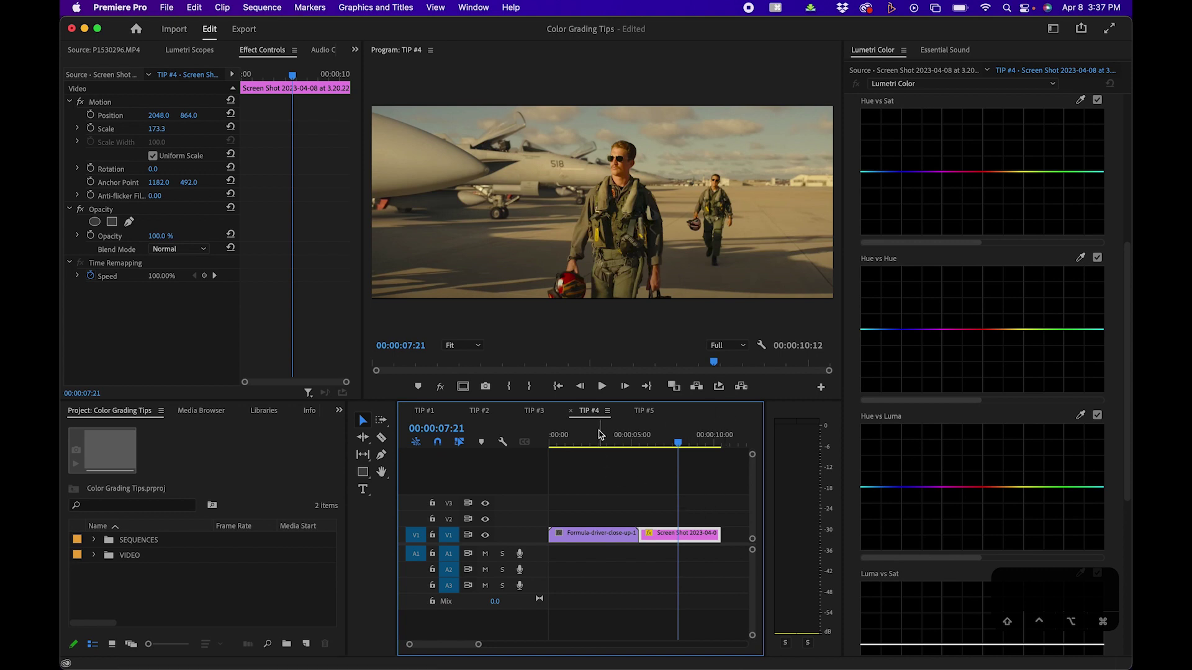
# On the Formula driver clip, open Comparison View with the Top Gun pilot frame as reference.
pyautogui.click(598, 442)
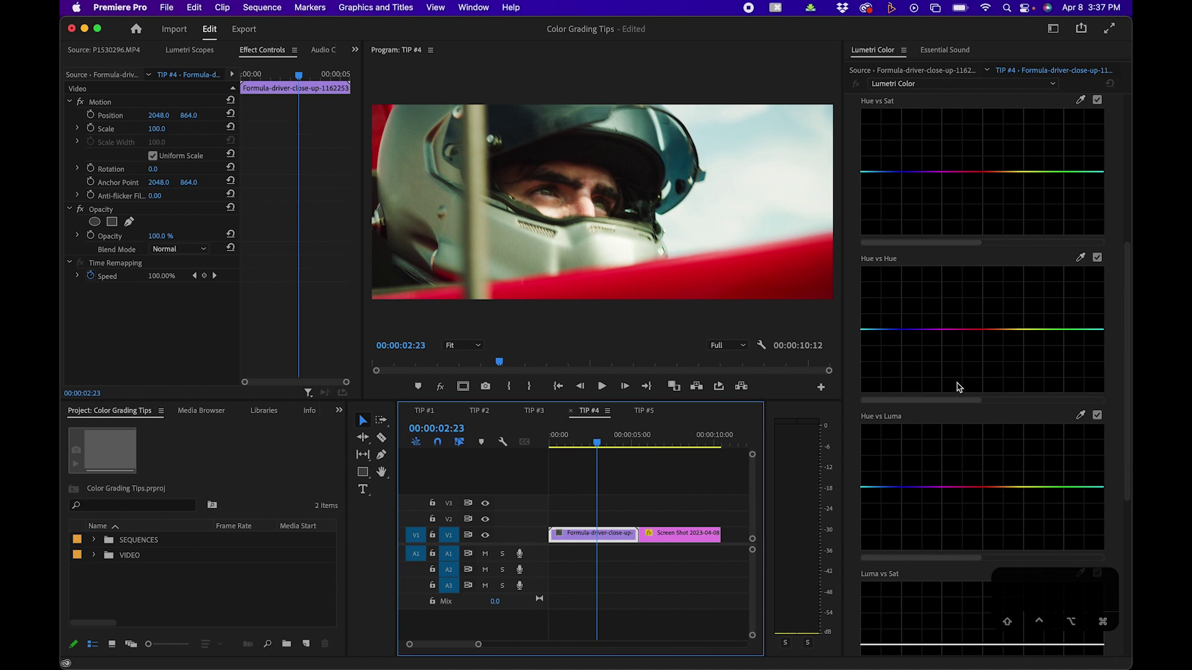
pyautogui.scroll(10, 956, 387)
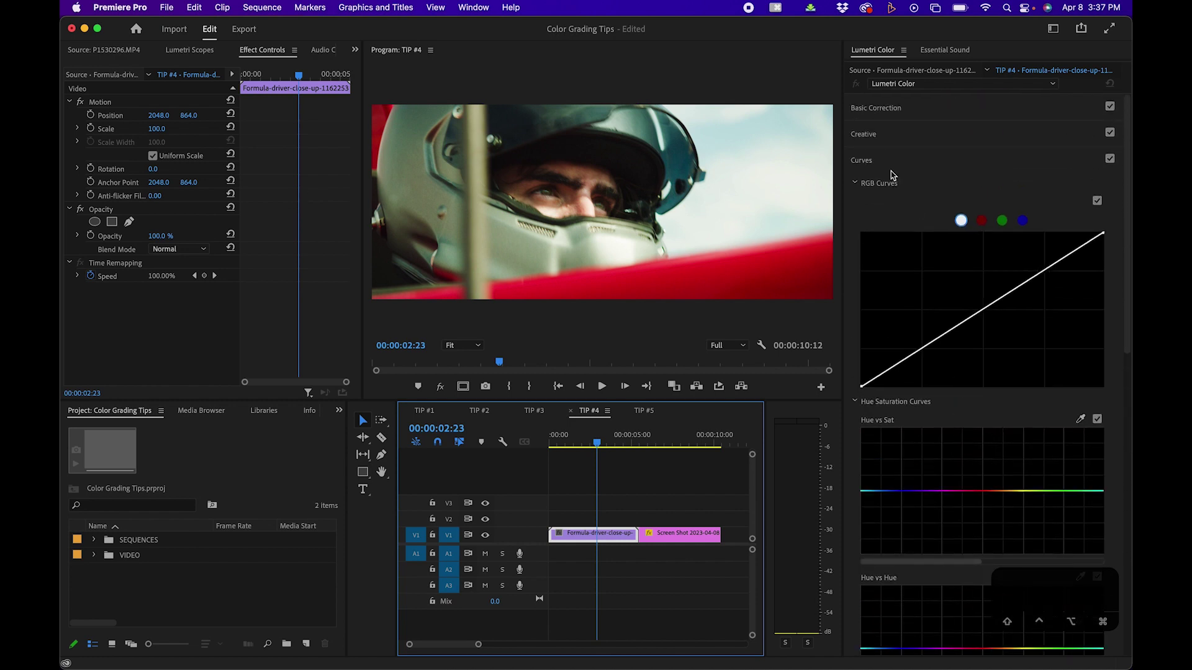
pyautogui.click(890, 161)
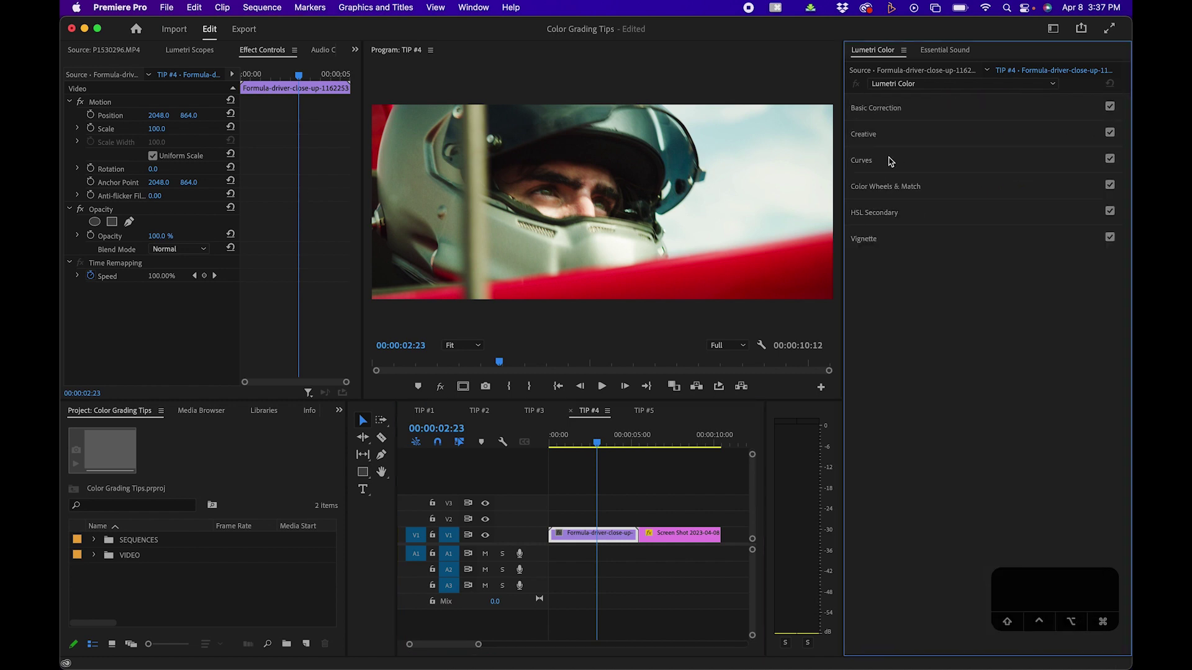
pyautogui.click(927, 188)
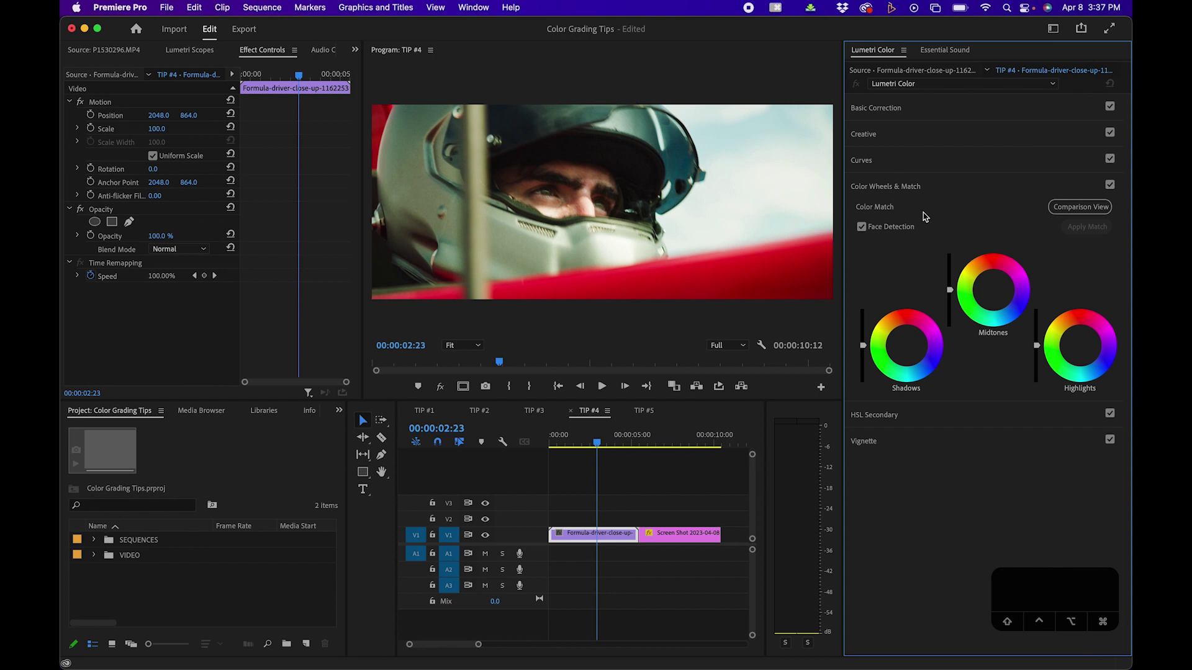
pyautogui.click(1070, 213)
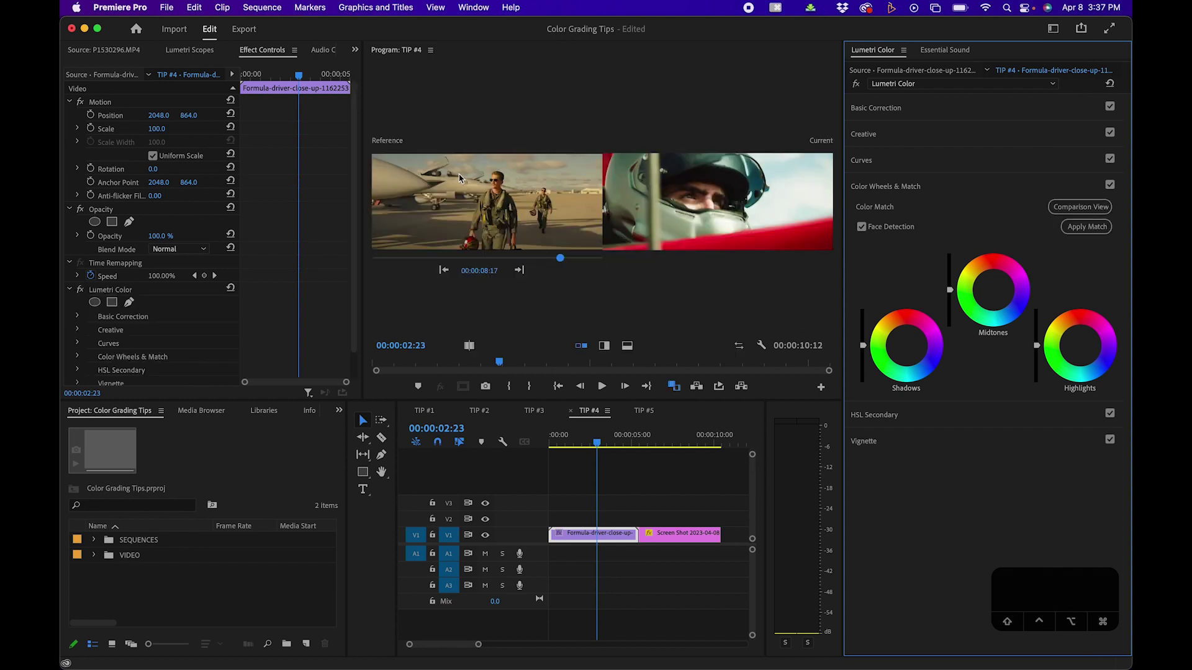
pyautogui.moveTo(557, 263)
pyautogui.mouseDown()
pyautogui.moveTo(423, 252)
pyautogui.moveTo(542, 255)
pyautogui.mouseUp()
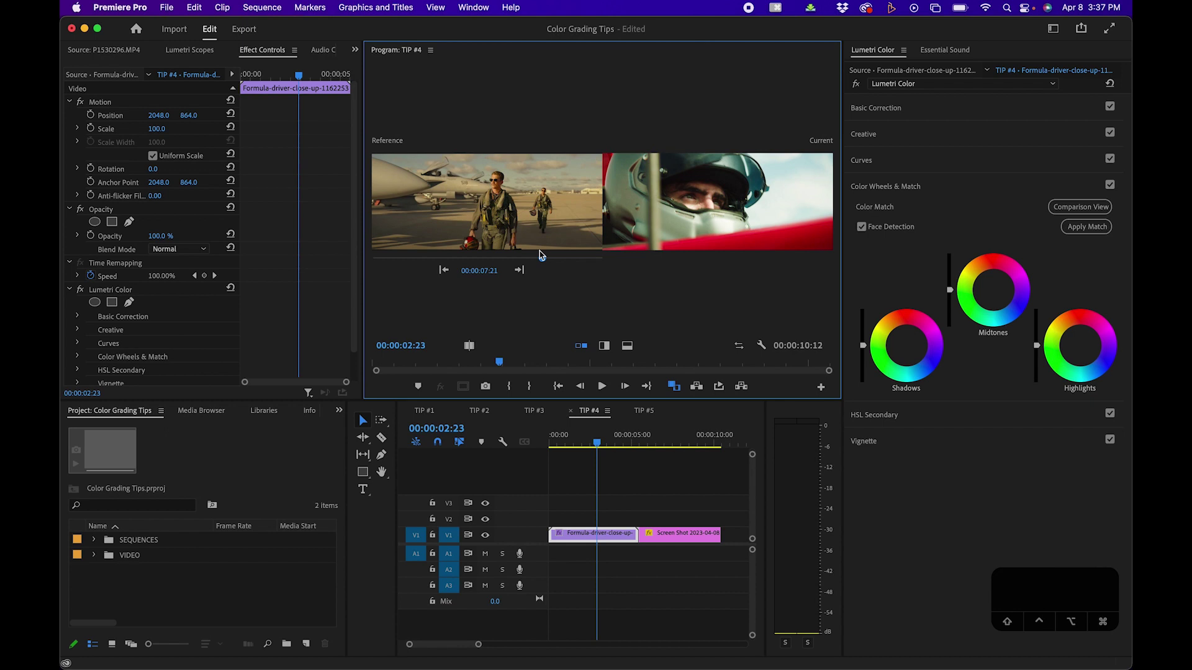
# Apply Match to grade the driver frame like the pilot shot, then return to single-frame view.
pyautogui.moveTo(596, 443)
pyautogui.mouseDown()
pyautogui.moveTo(575, 442)
pyautogui.moveTo(604, 442)
pyautogui.moveTo(594, 443)
pyautogui.mouseUp()
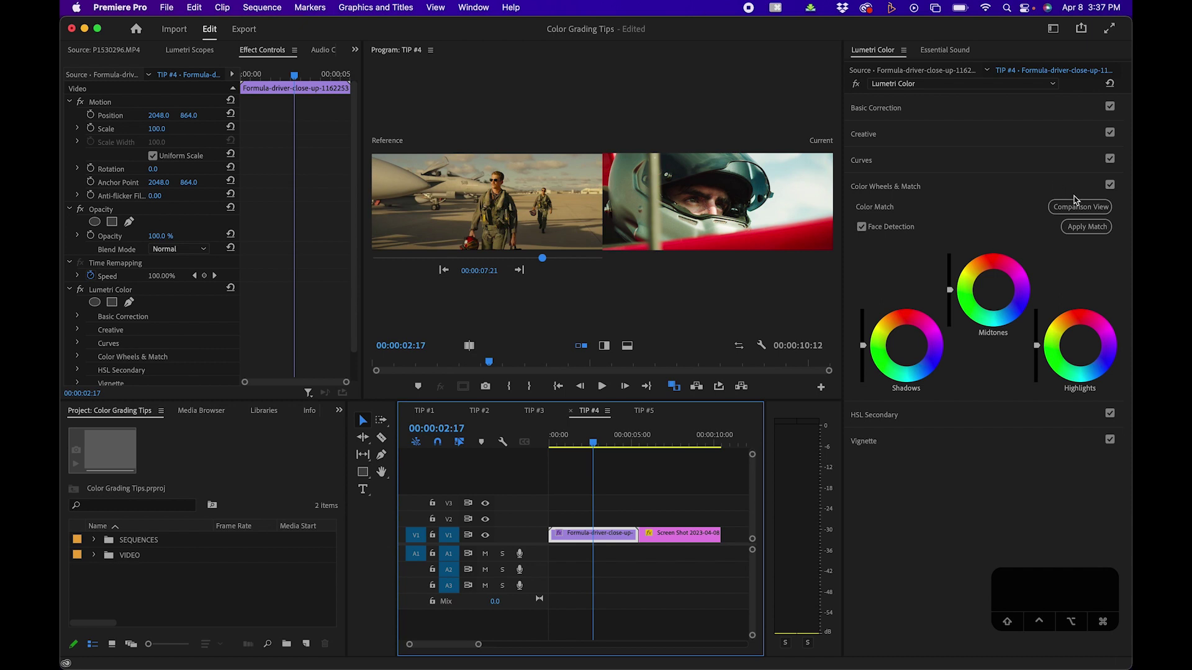
pyautogui.click(1086, 226)
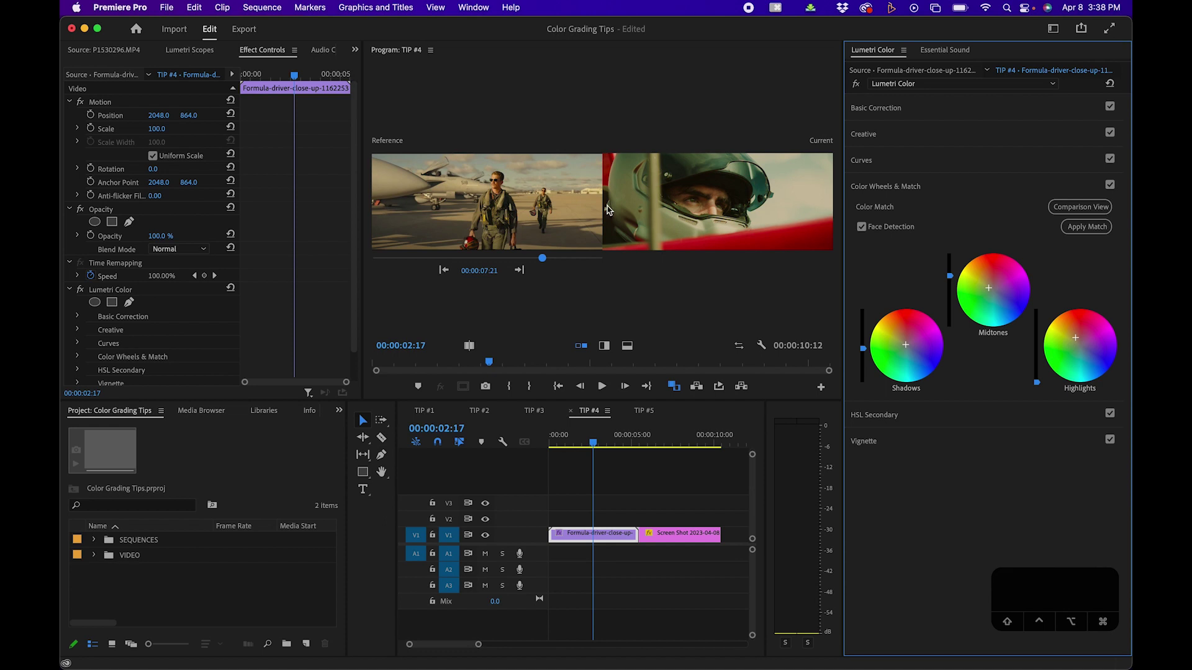
pyautogui.click(1081, 207)
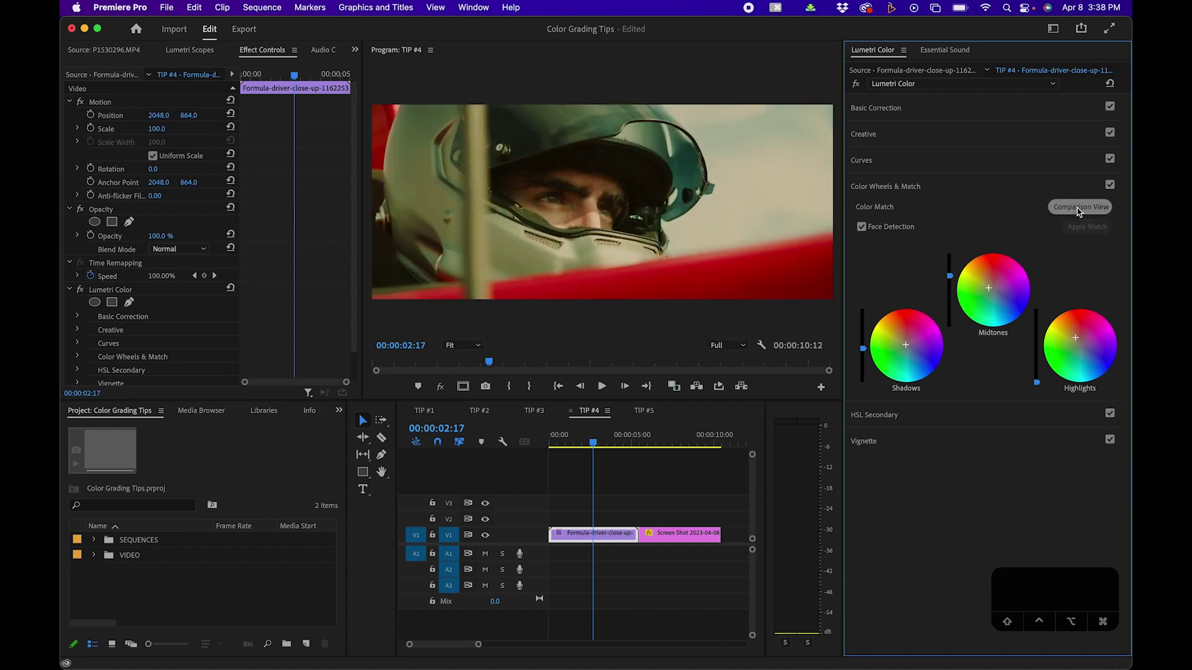
pyautogui.click(856, 83)
# Re-enable the driver shot's Lumetri grade, then stop playback on the TIP #5 jogger clip.
pyautogui.click(856, 83)
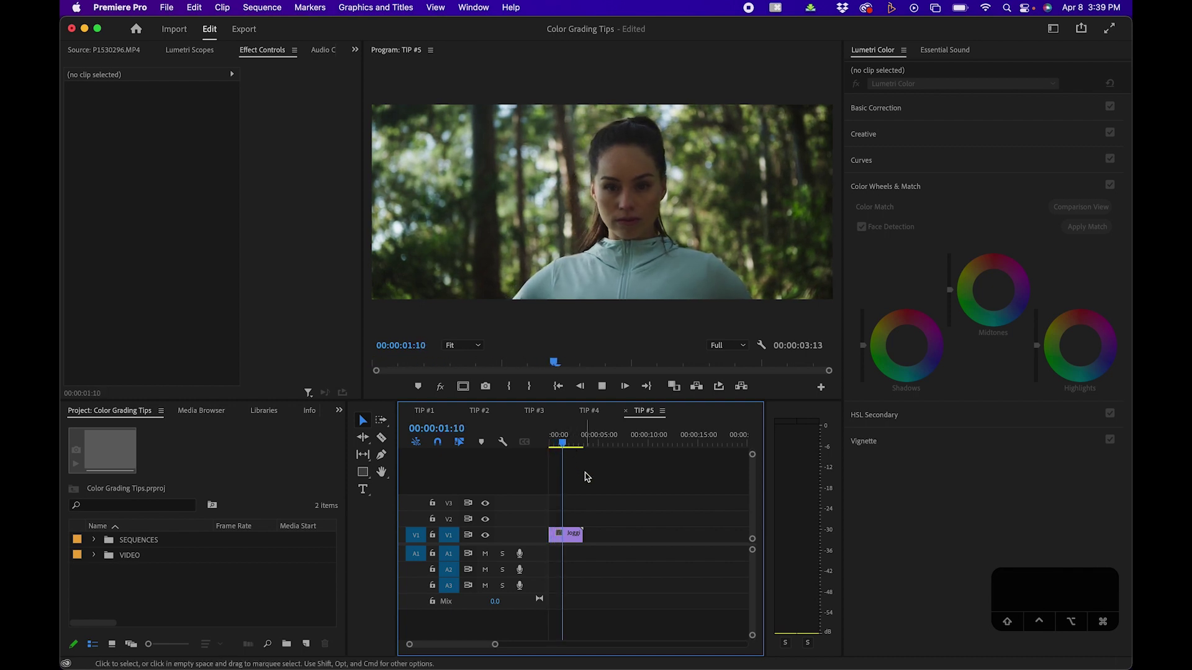
pyautogui.press('space')
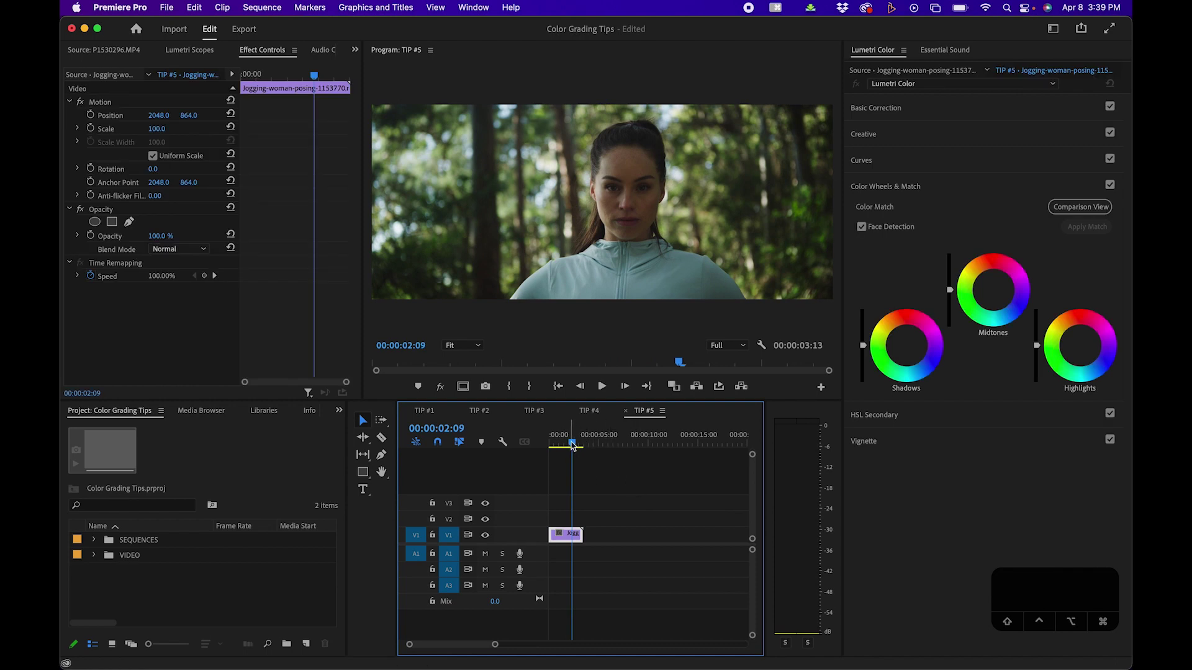
# At the jogger clip's first frame, raise Basic Correction Exposure to 1.6.
pyautogui.moveTo(571, 445); pyautogui.dragTo(537, 446)
pyautogui.click(566, 533)
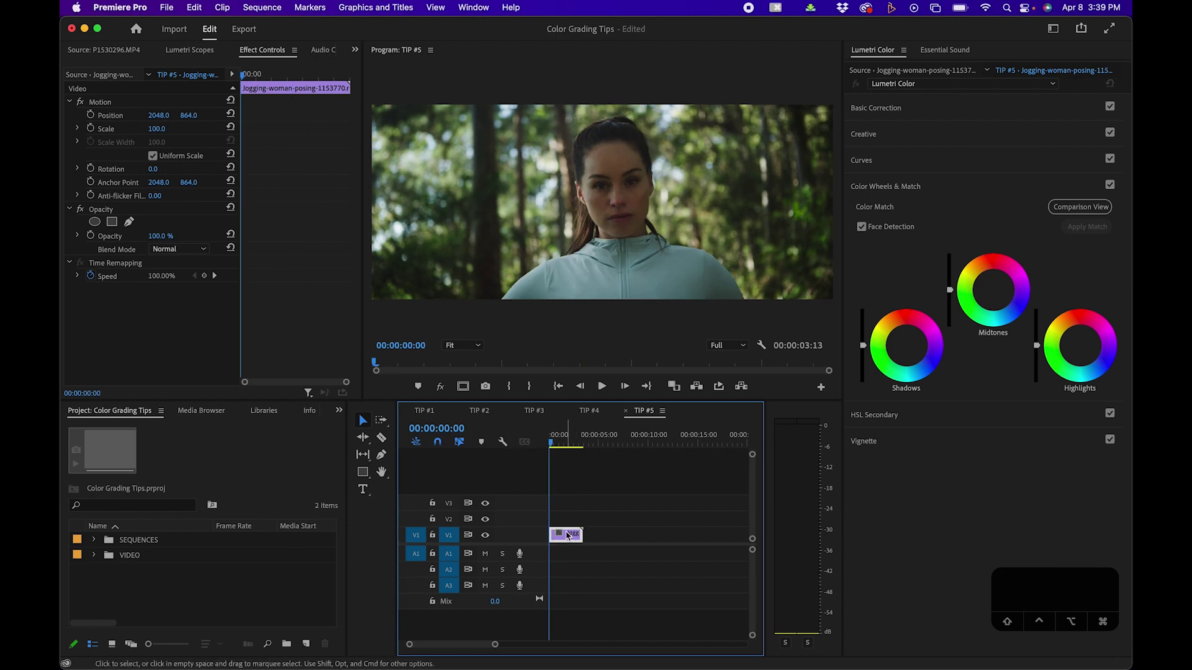
pyautogui.click(877, 109)
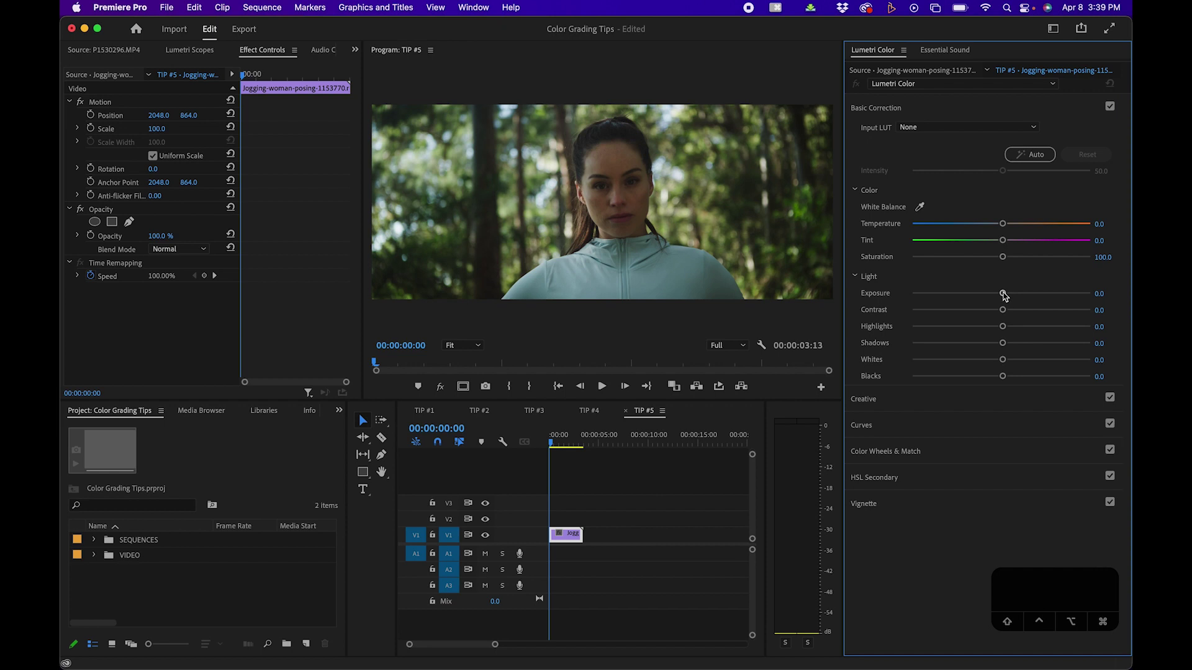
pyautogui.moveTo(1004, 294); pyautogui.dragTo(1030, 293)
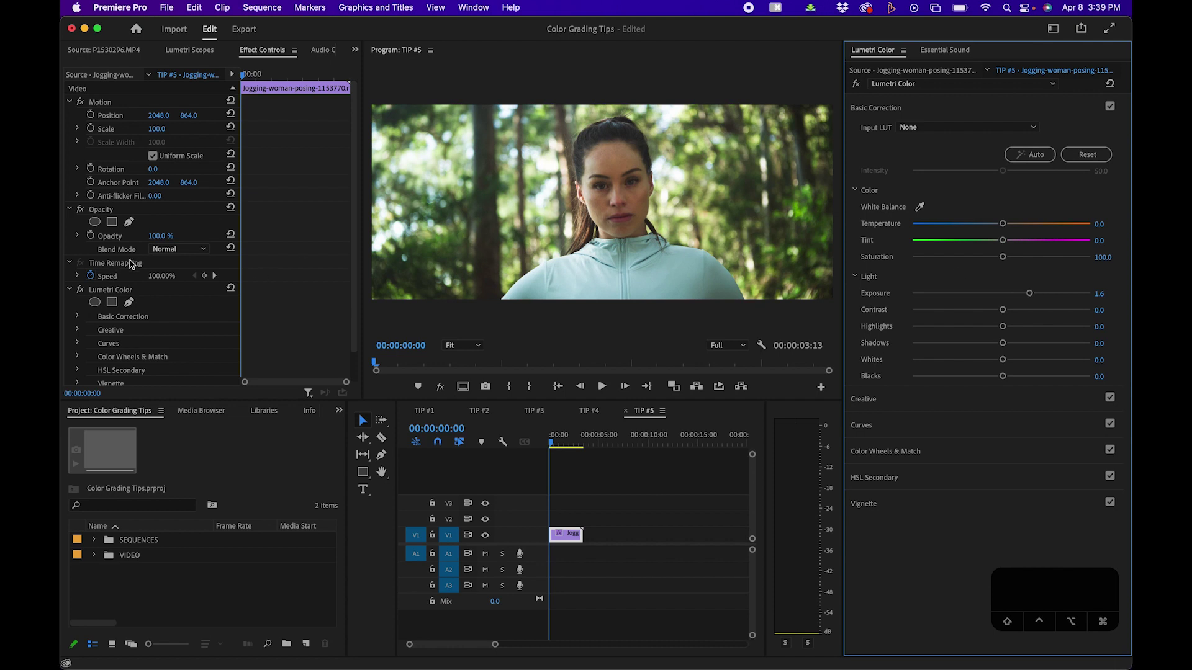
# Add a Free draw bezier mask to the jogger clip's Lumetri Color effect.
pyautogui.click(112, 290)
pyautogui.scroll(-1, 113, 282)
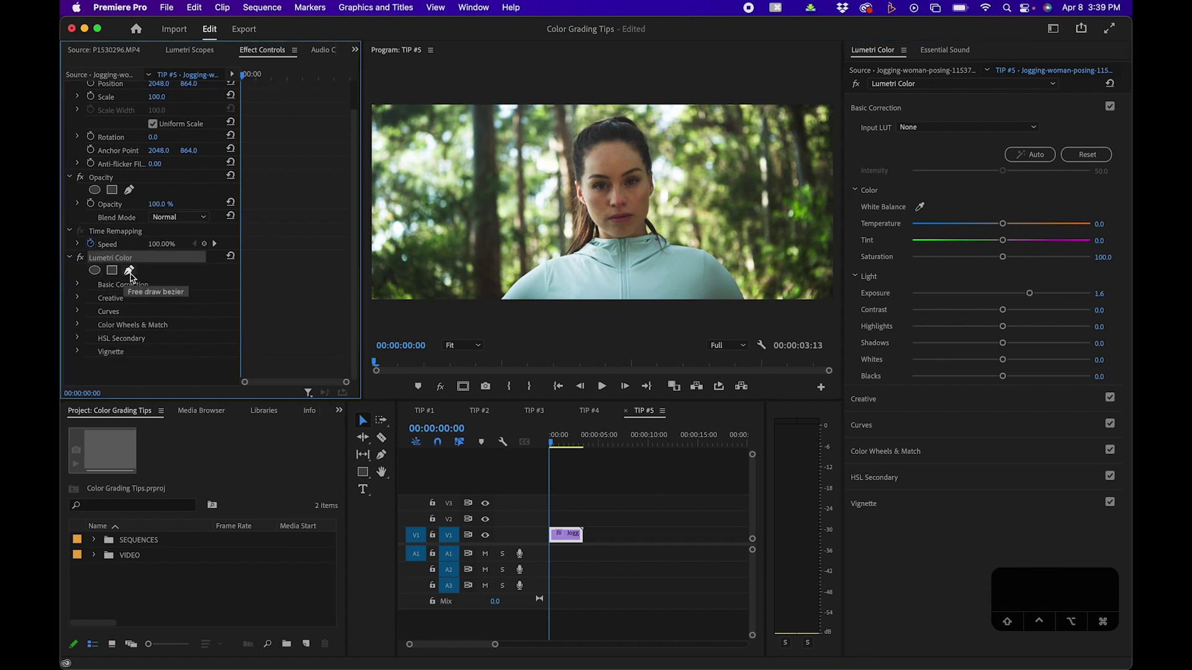
pyautogui.click(130, 273)
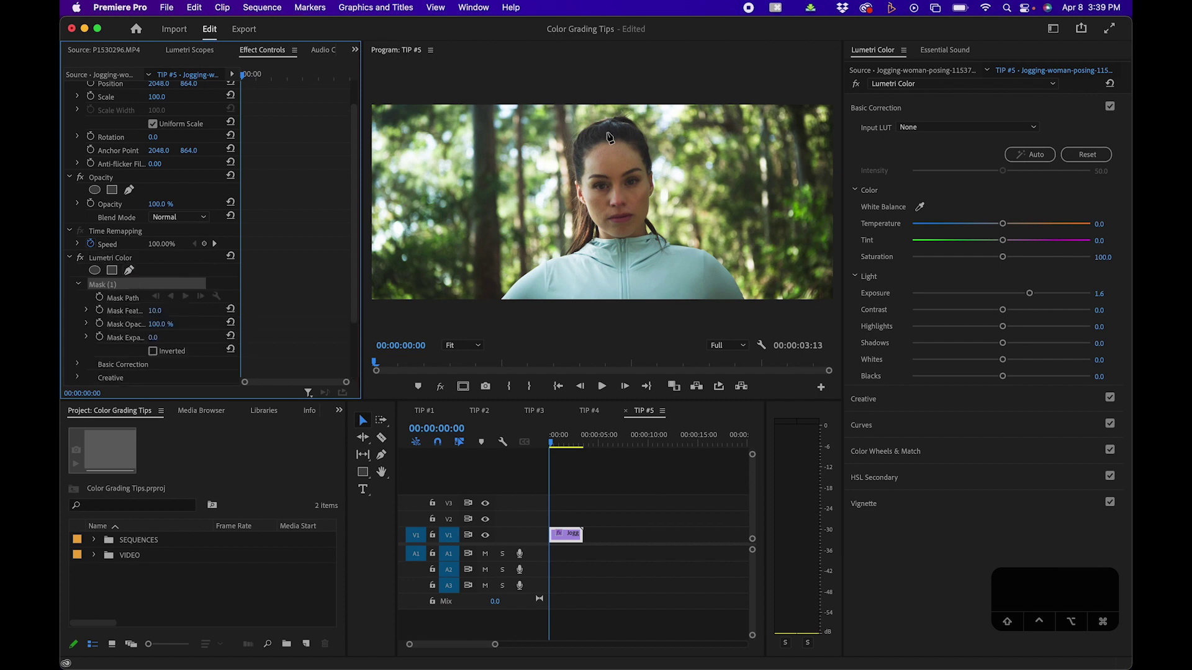
# Trace the mask around the jogger's head and face, closing it at the top point.
pyautogui.click(607, 121)
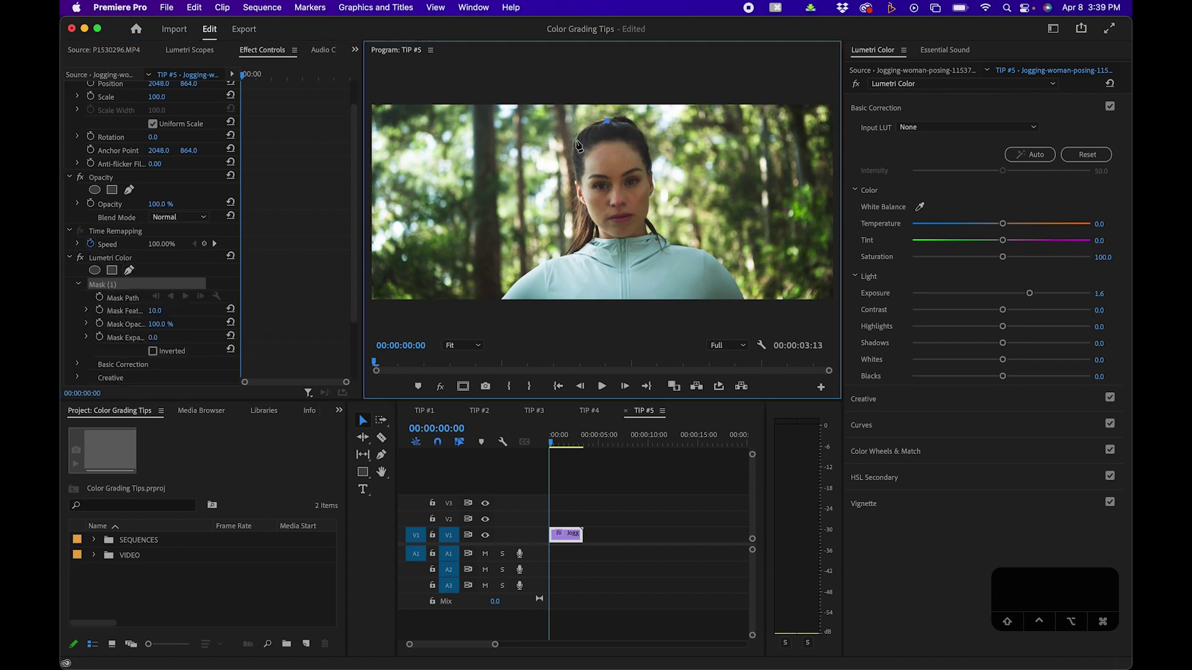
pyautogui.moveTo(572, 150); pyautogui.dragTo(571, 184)
pyautogui.moveTo(589, 234); pyautogui.dragTo(607, 243)
pyautogui.click(648, 229)
pyautogui.click(651, 141)
pyautogui.click(607, 121)
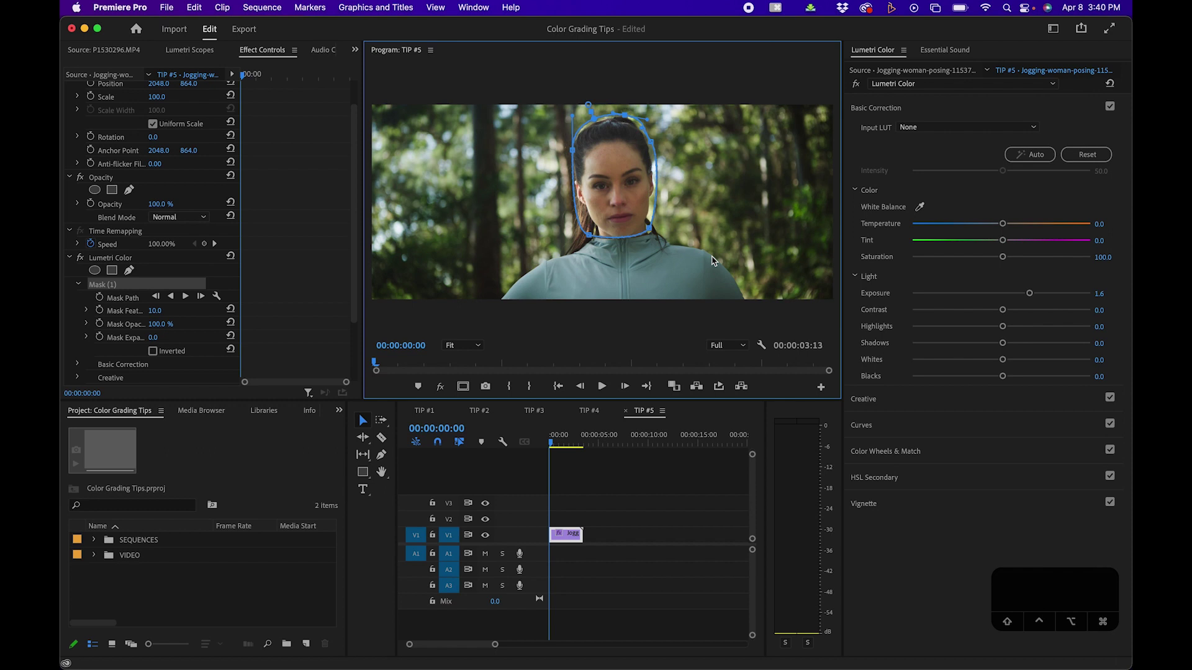
pyautogui.click(164, 309)
# Set Mask Feather to 200, then reselect the jogger clip and its face Mask Path.
pyautogui.write('200')
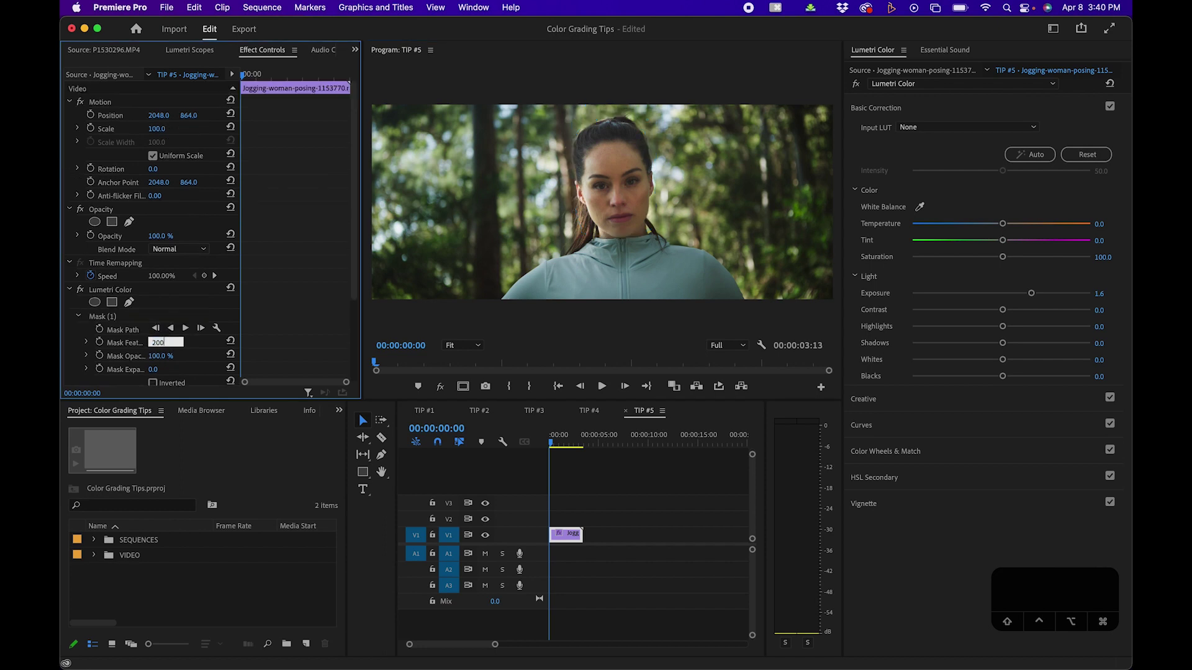
pyautogui.press('Return')
pyautogui.click(646, 502)
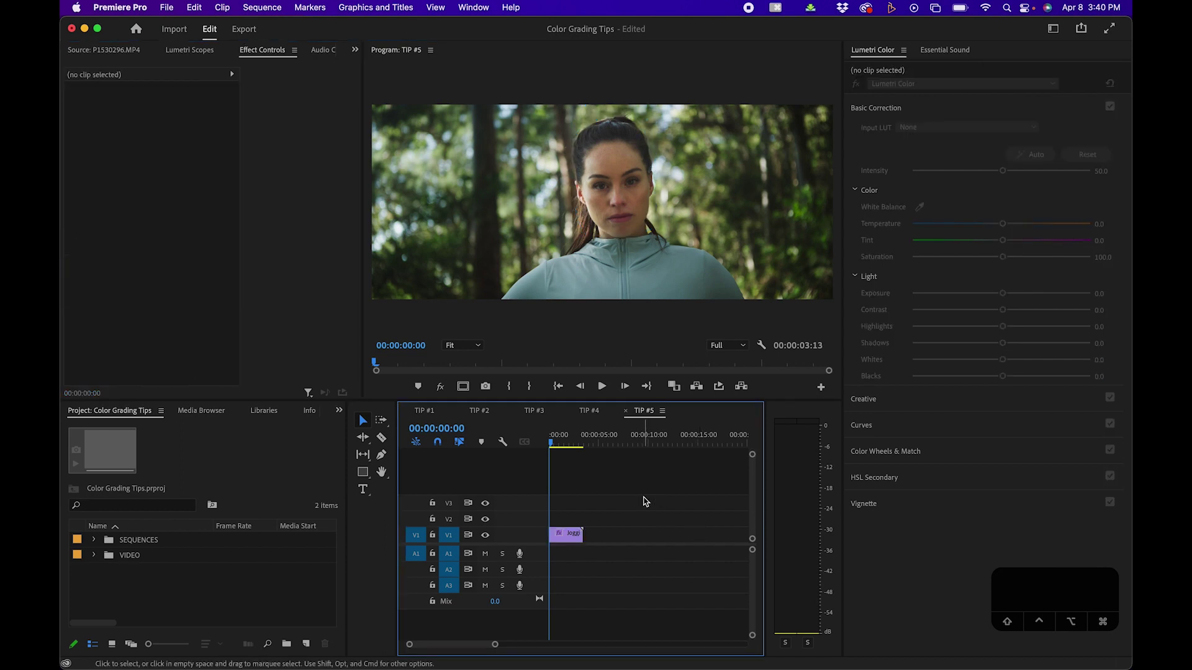
pyautogui.click(568, 534)
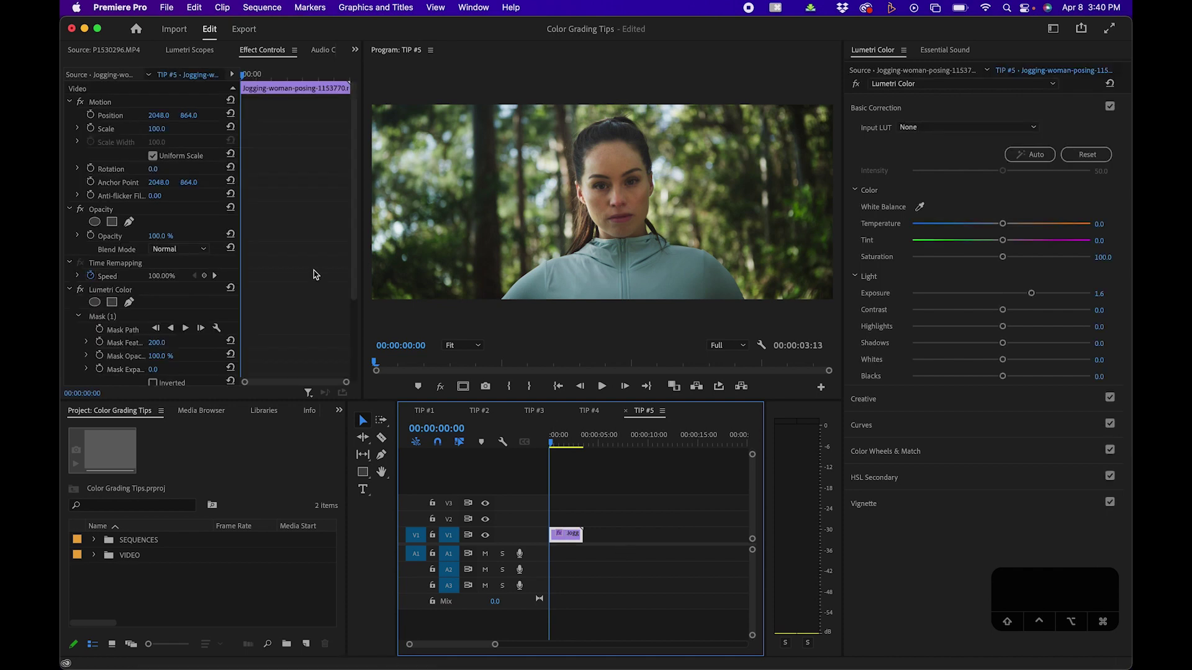
pyautogui.click(120, 332)
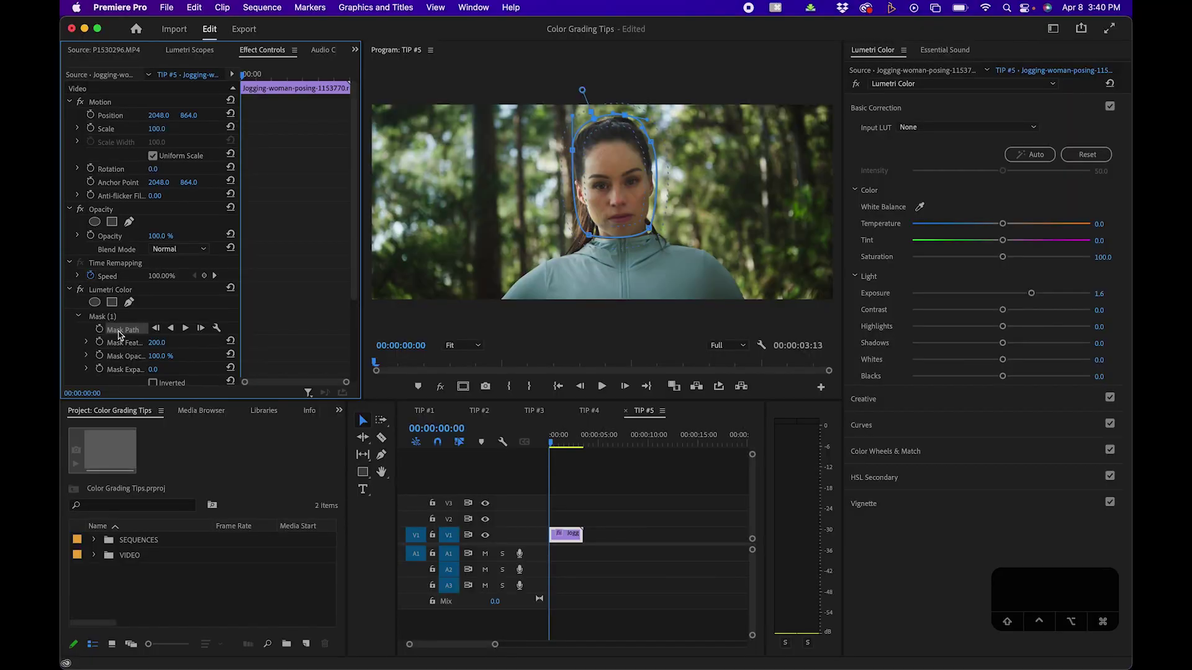
# Track the face mask forward through the clip, replay it from the start, then bypass the grade.
pyautogui.click(185, 329)
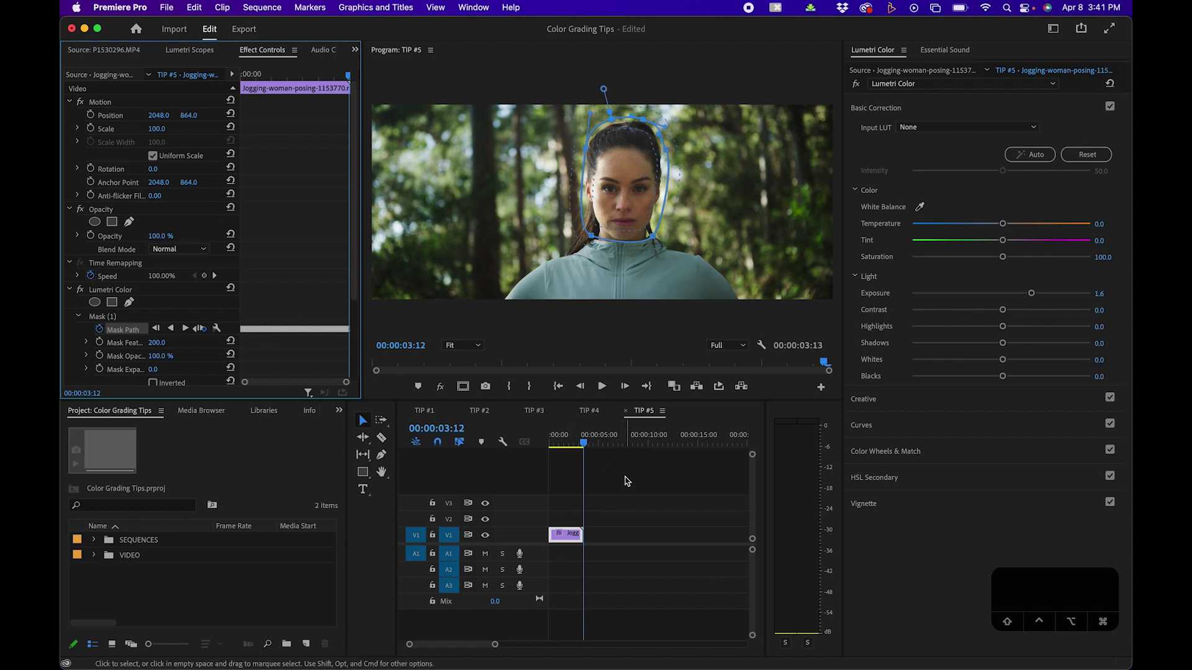
pyautogui.click(609, 467)
pyautogui.moveTo(578, 439); pyautogui.dragTo(550, 440)
pyautogui.click(644, 497)
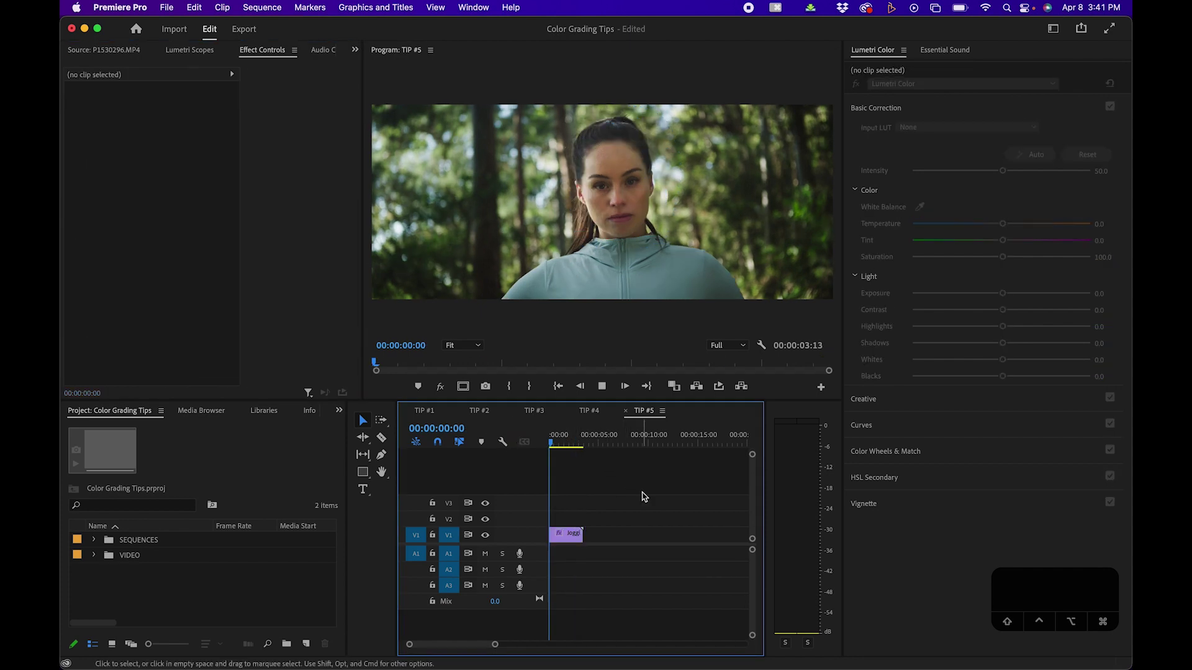
pyautogui.press('space')
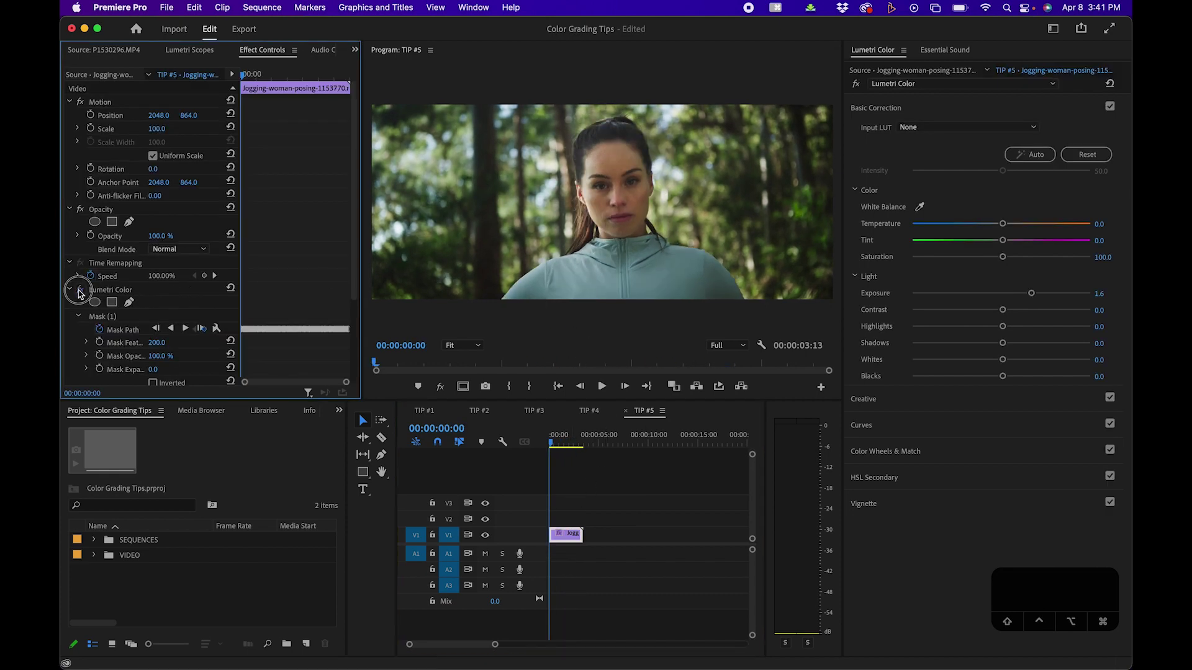
pyautogui.click(80, 290)
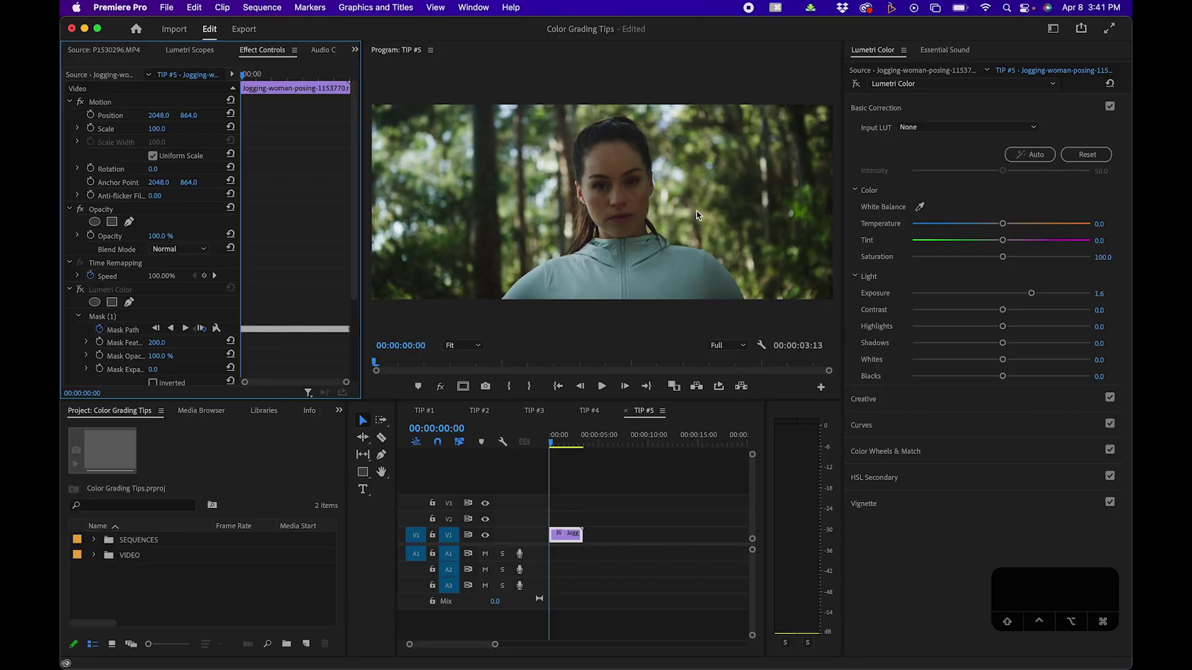